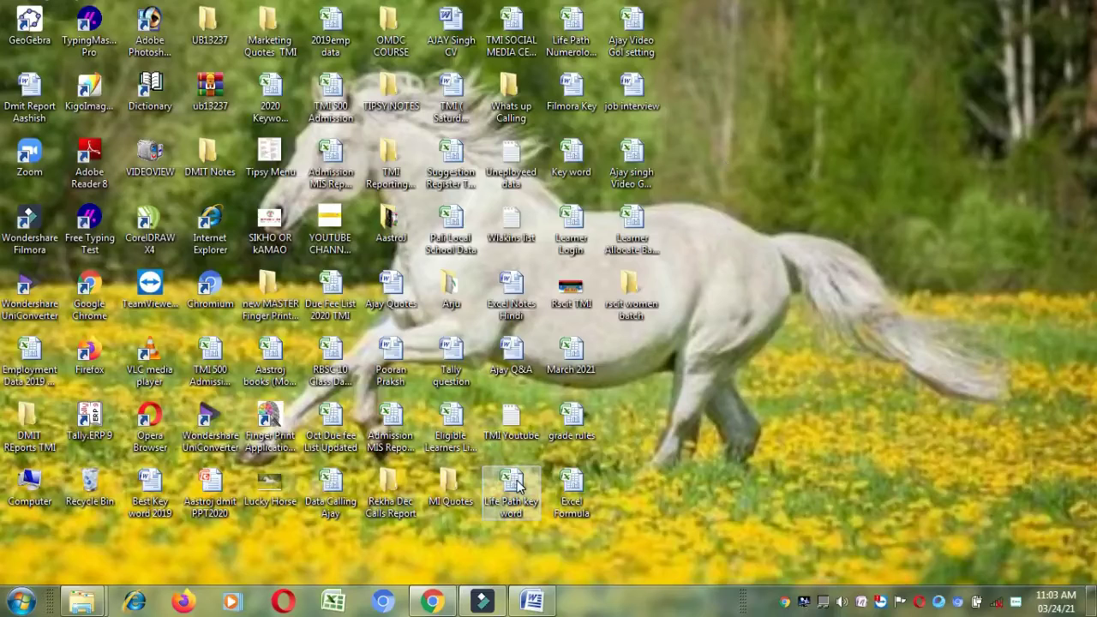
Step: Restore the blank Document1 Word window from the taskbar
mouse_move(541, 603)
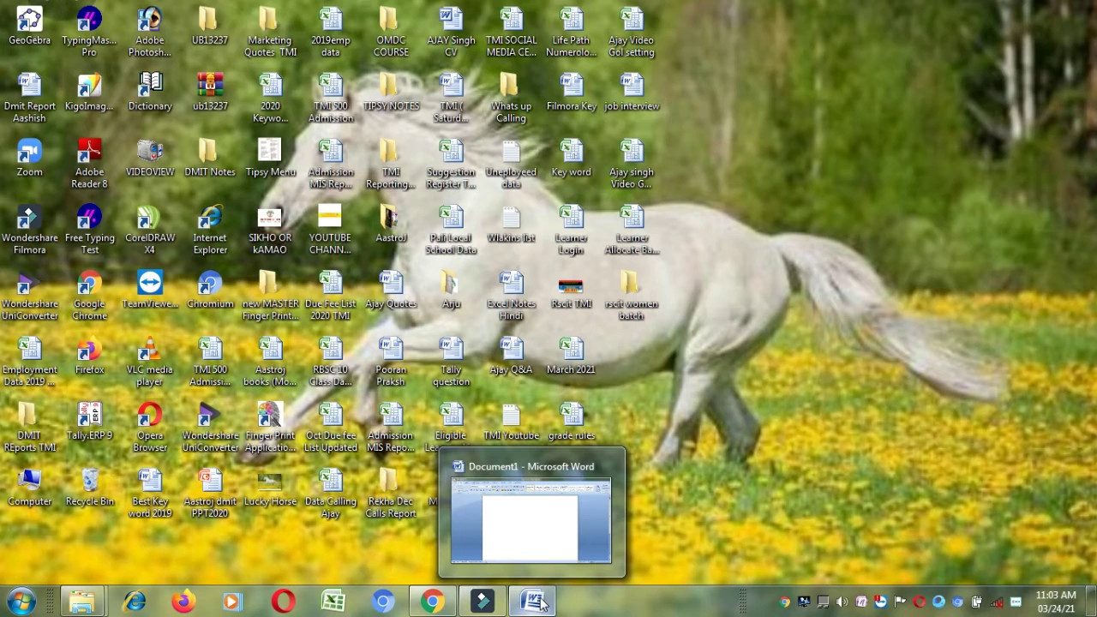
left_click(541, 603)
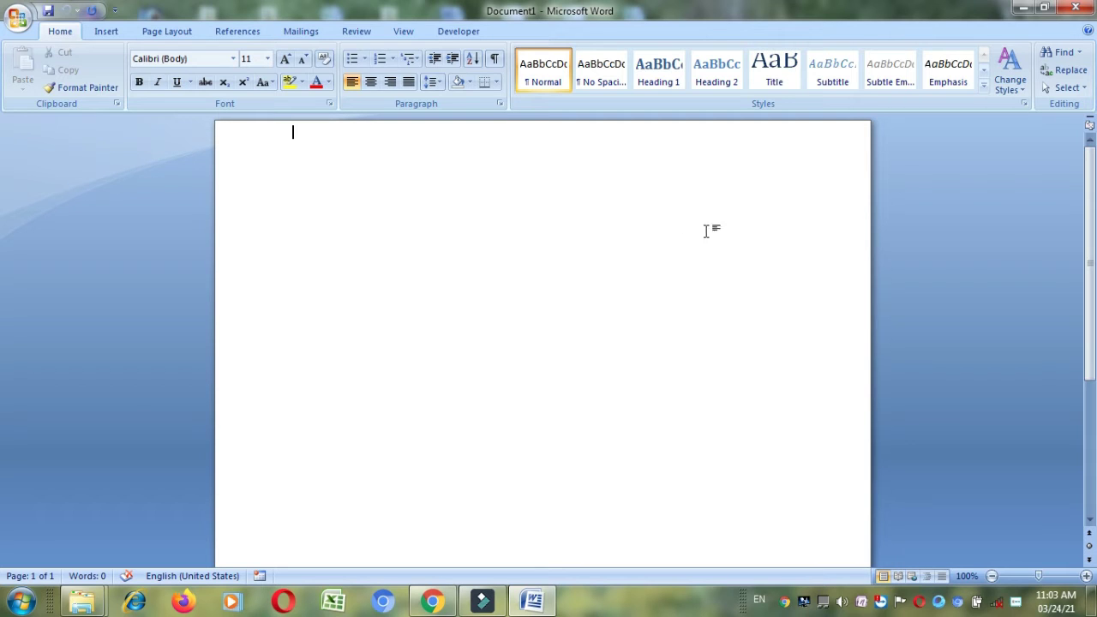
Step: Open the recent 'job interview' document from the Office menu
mouse_move(1090, 175)
left_mouse_down()
mouse_move(1096, 298)
mouse_move(1085, 117)
left_mouse_up()
left_click(17, 17)
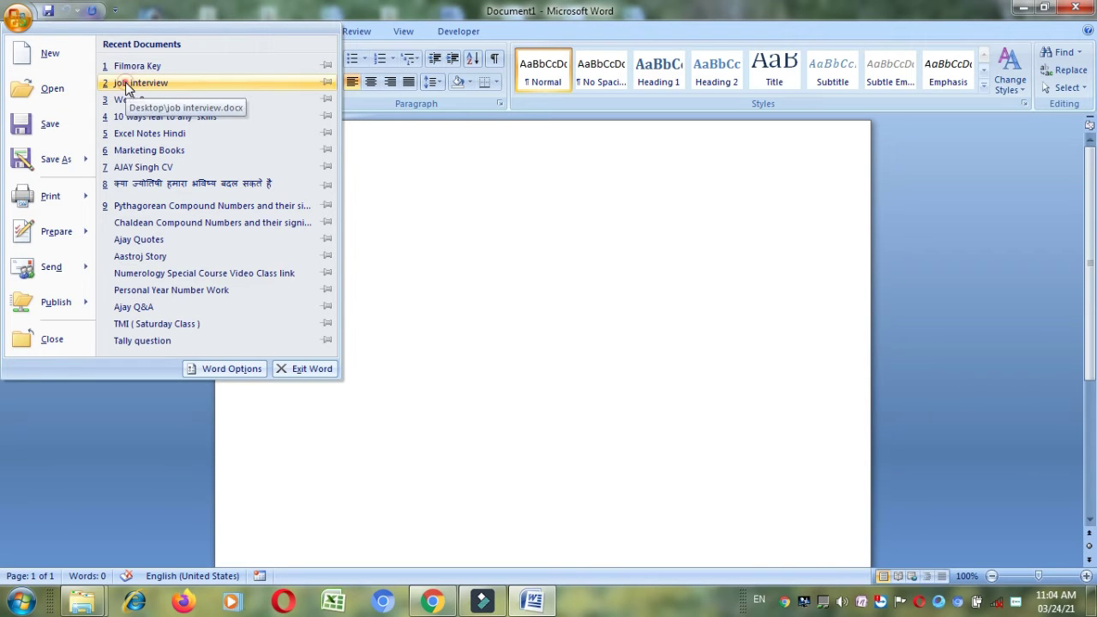
left_click(125, 83)
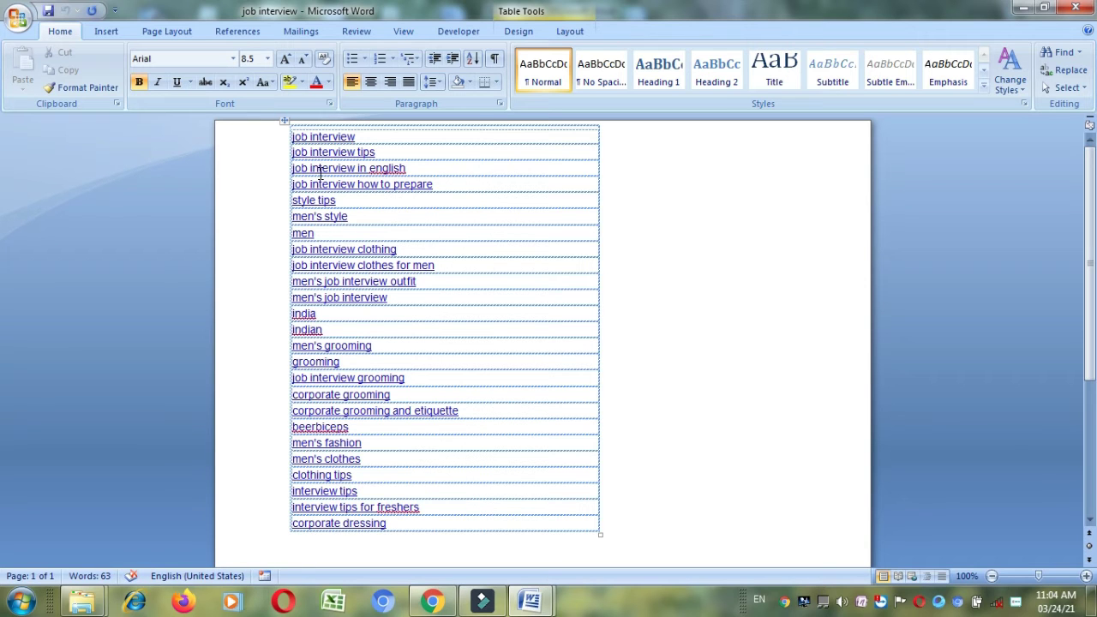
Step: Save the job interview document and bring up the Save As choices
left_click(23, 33)
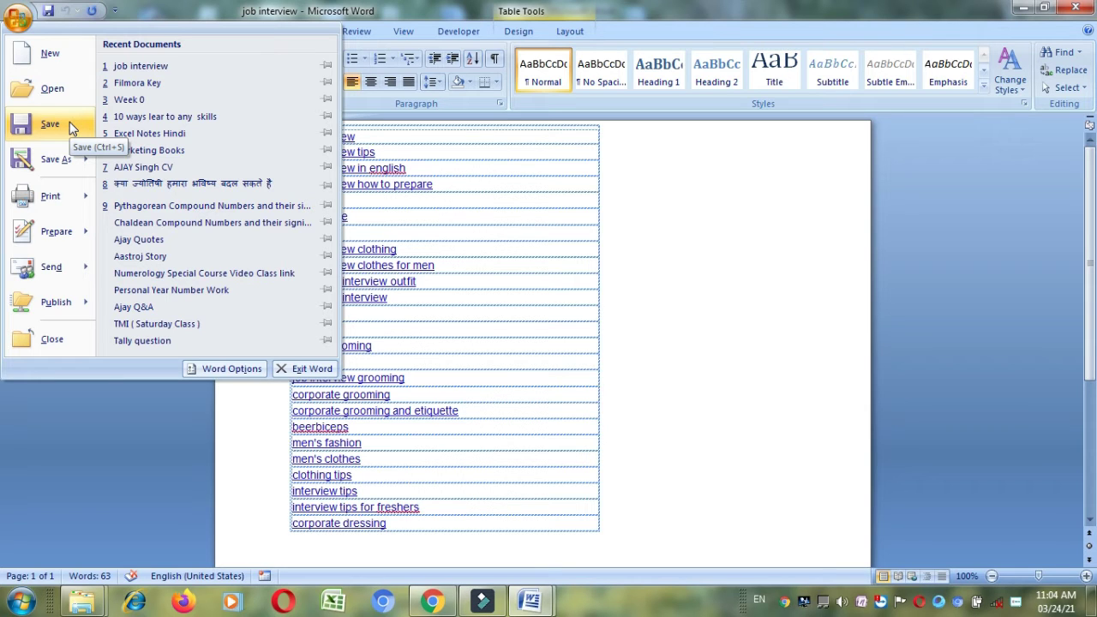
left_click(70, 122)
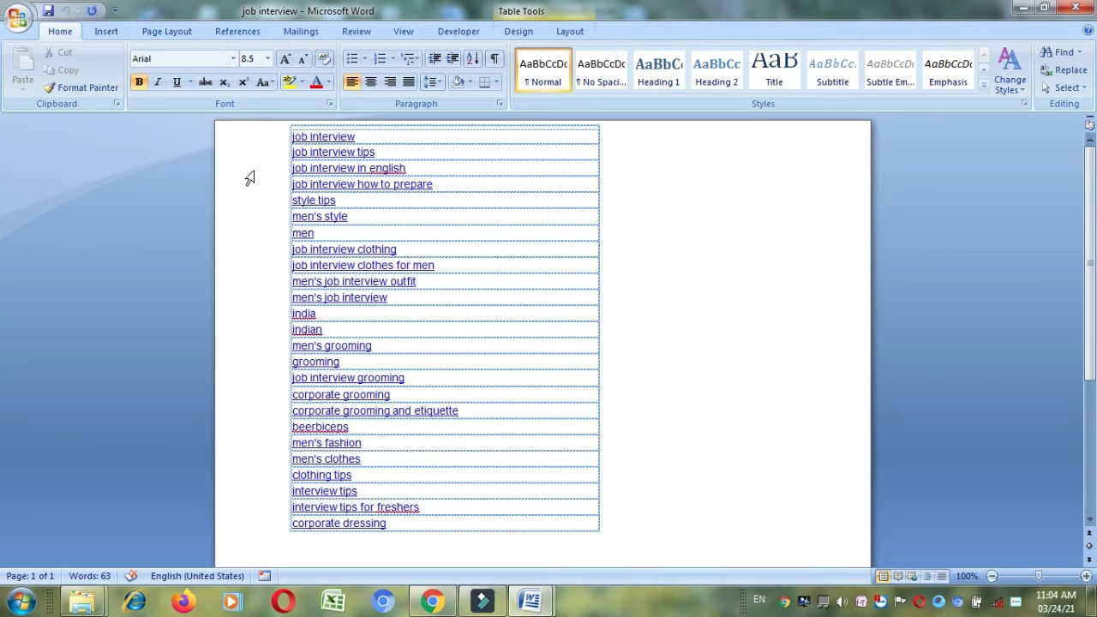
left_click(17, 17)
mouse_move(56, 154)
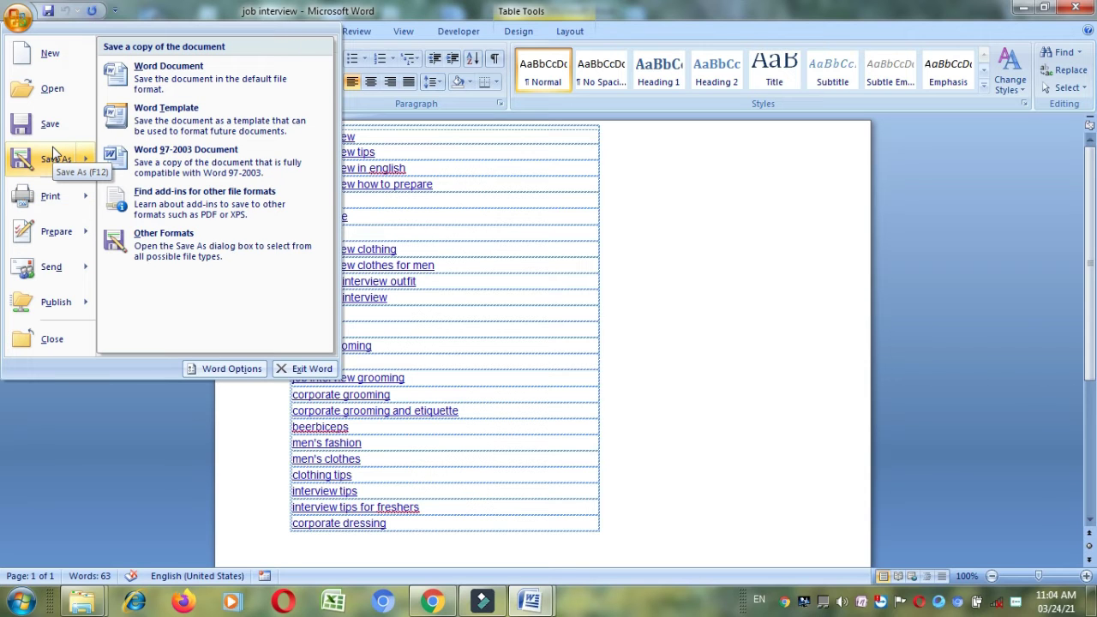
Step: Save a copy of the keyword table document to the Desktop as 'Interview'
left_click(53, 149)
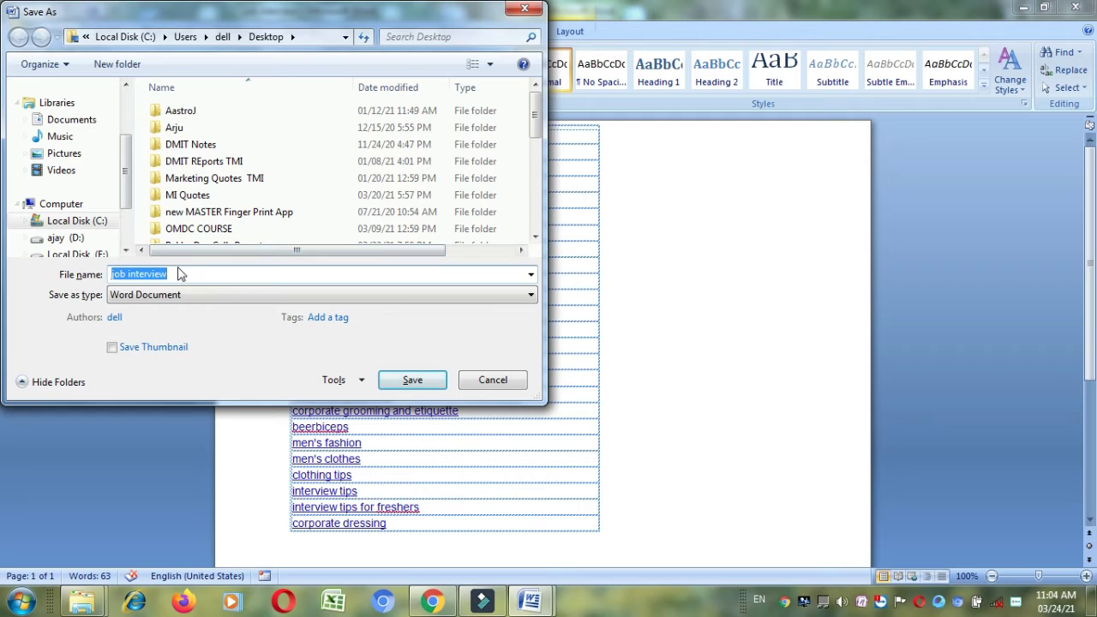
key("BackSpace")
type("Int")
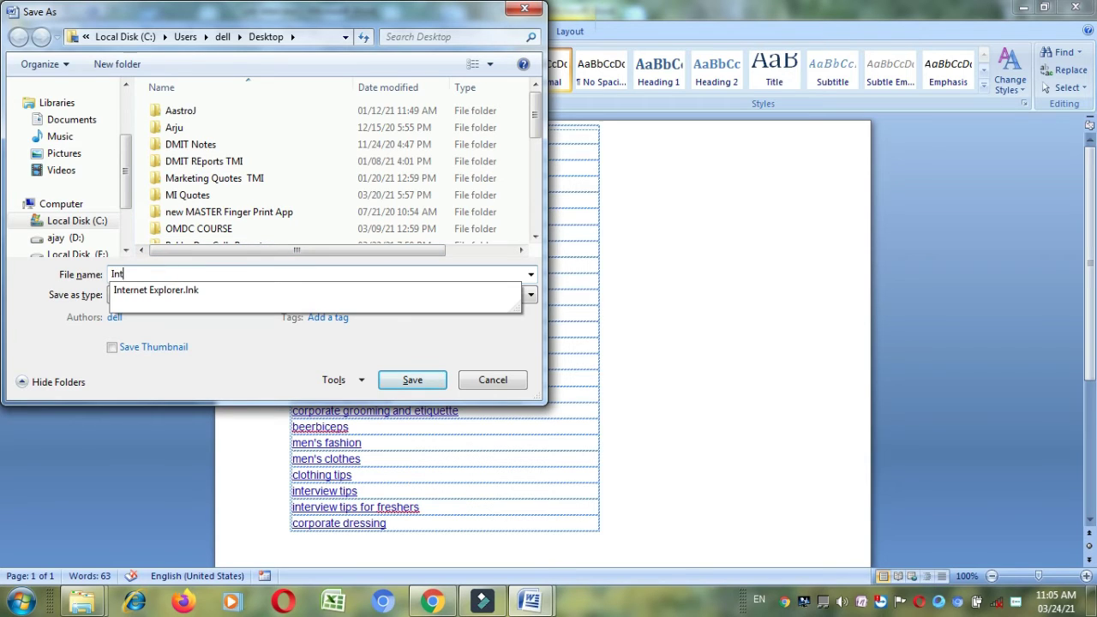
type("erview")
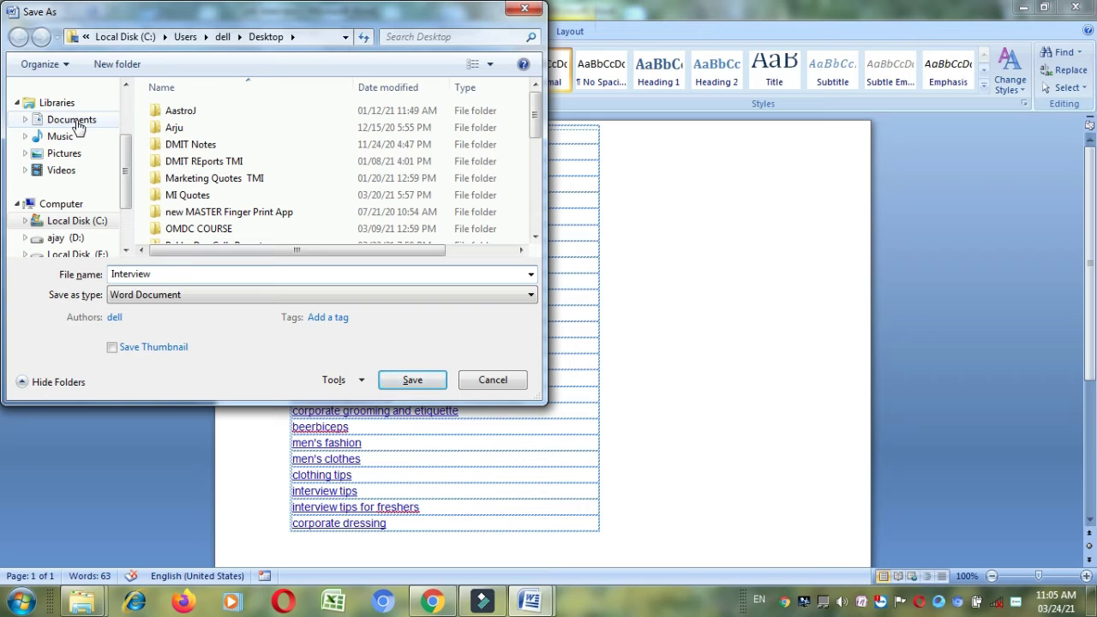
scroll(86, 180, "down", 2)
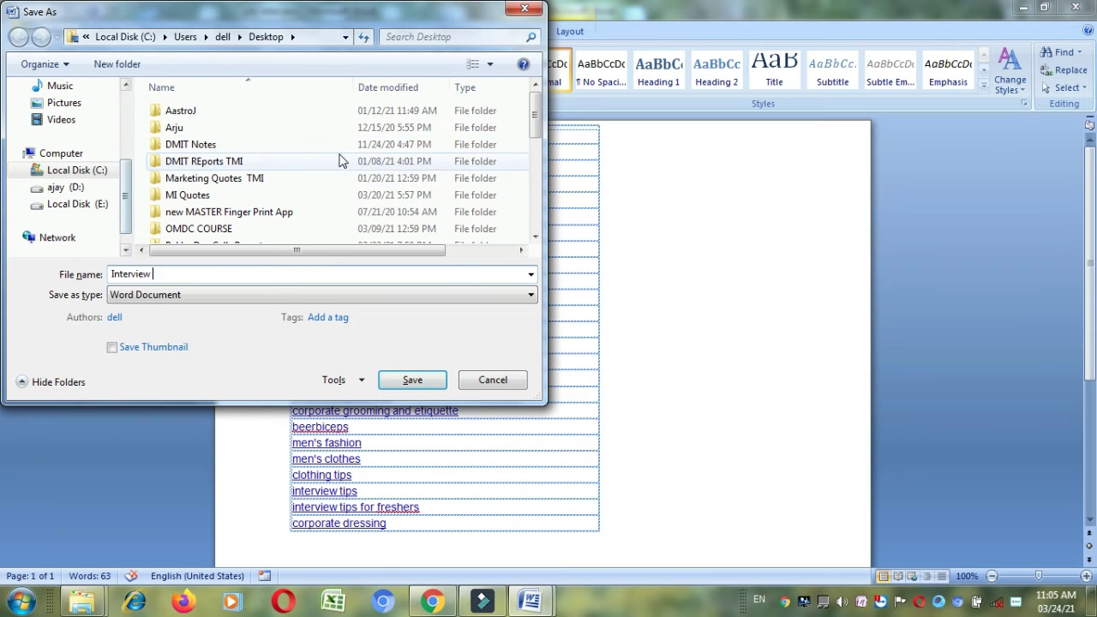
left_click_drag(535, 109, 445, 193)
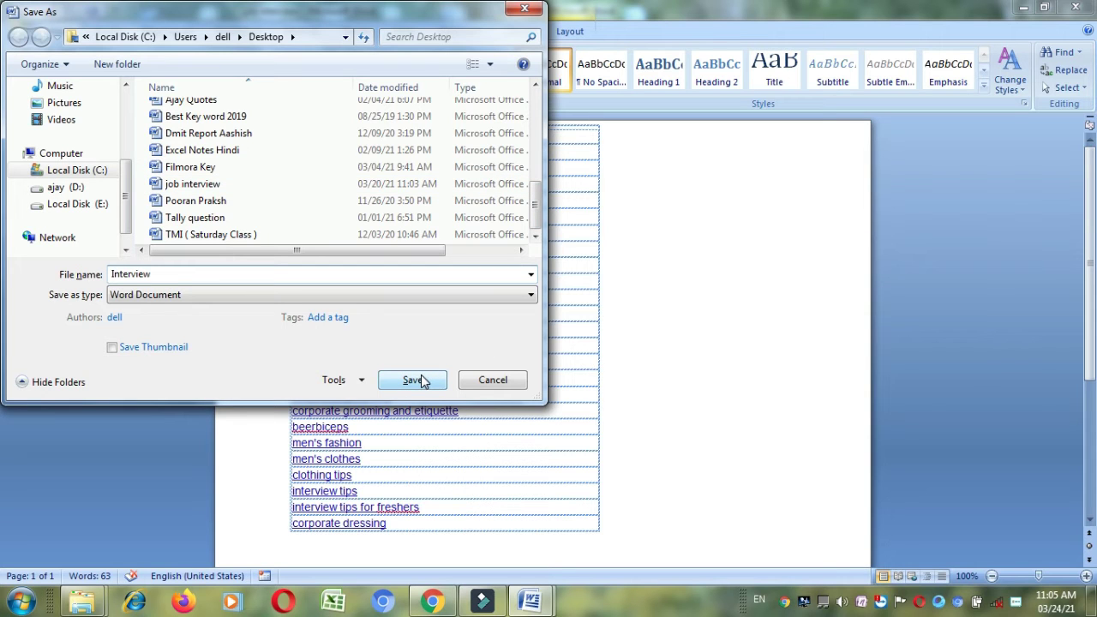
left_click_drag(123, 185, 126, 86)
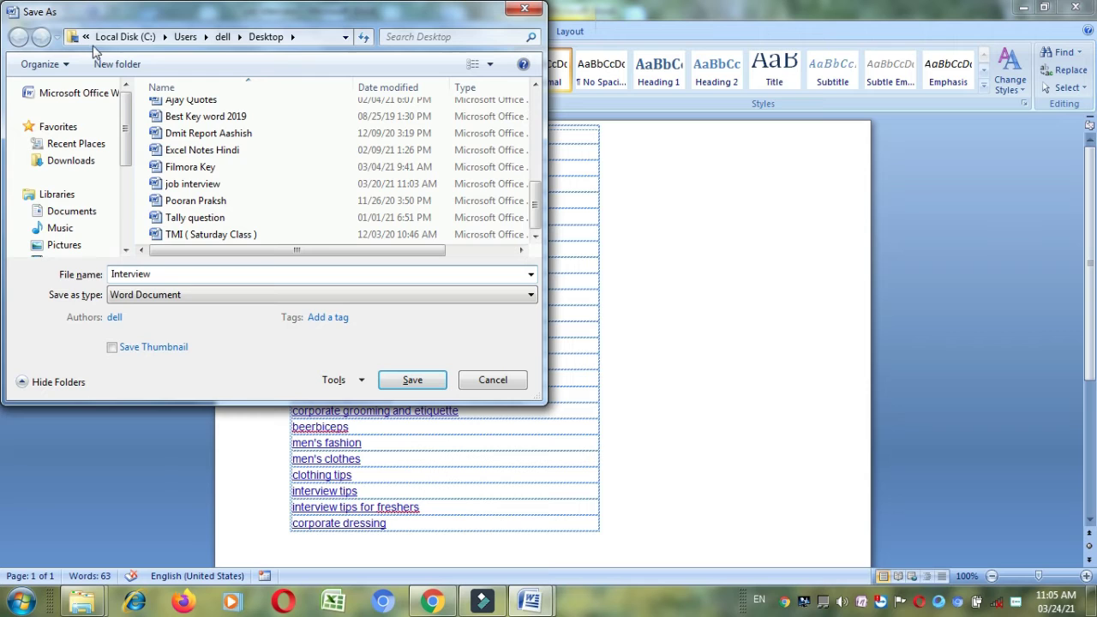
left_click(86, 38)
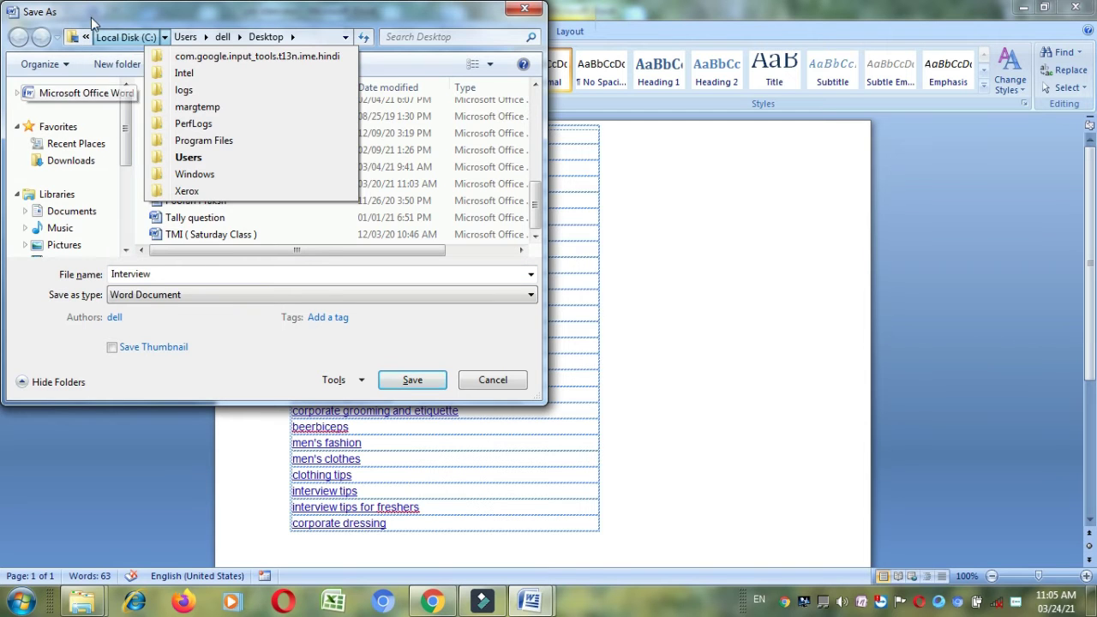
left_click(111, 75)
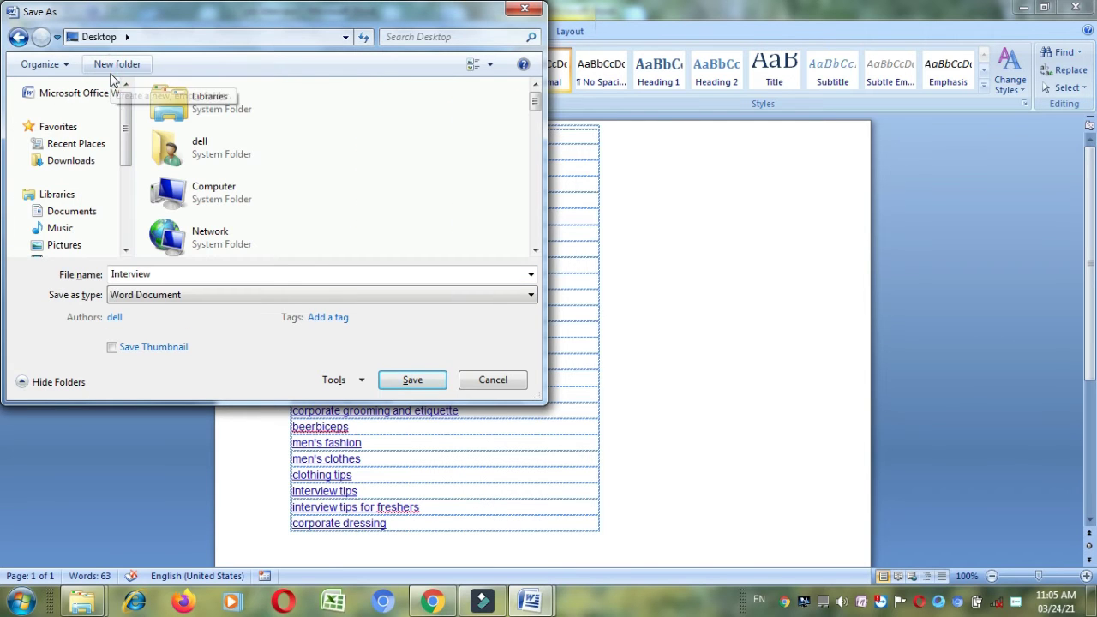
left_click(411, 378)
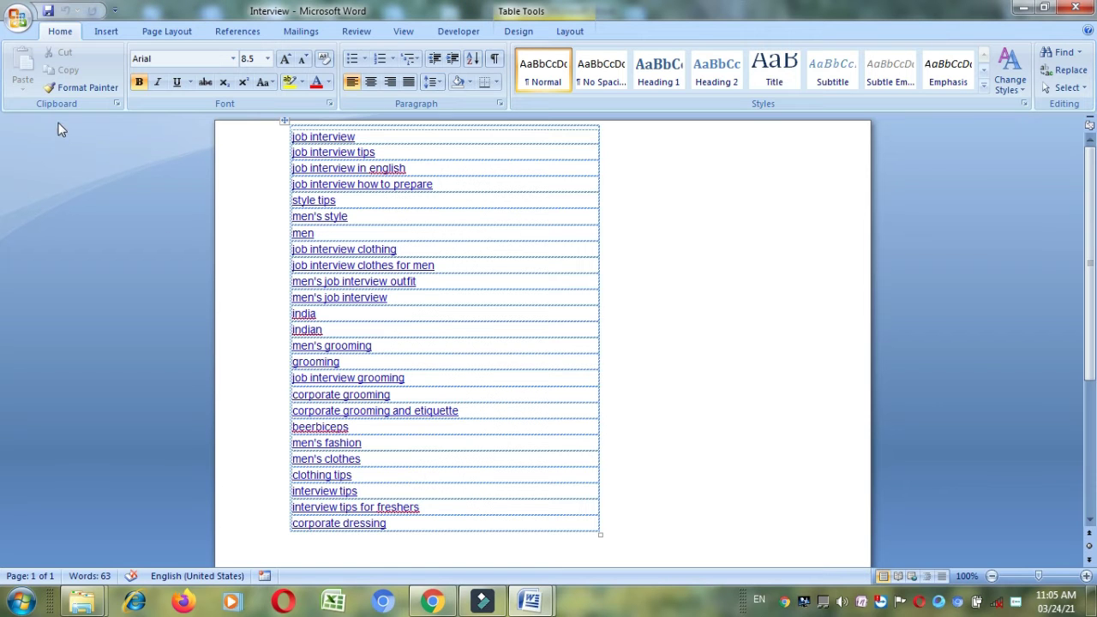
left_click(17, 17)
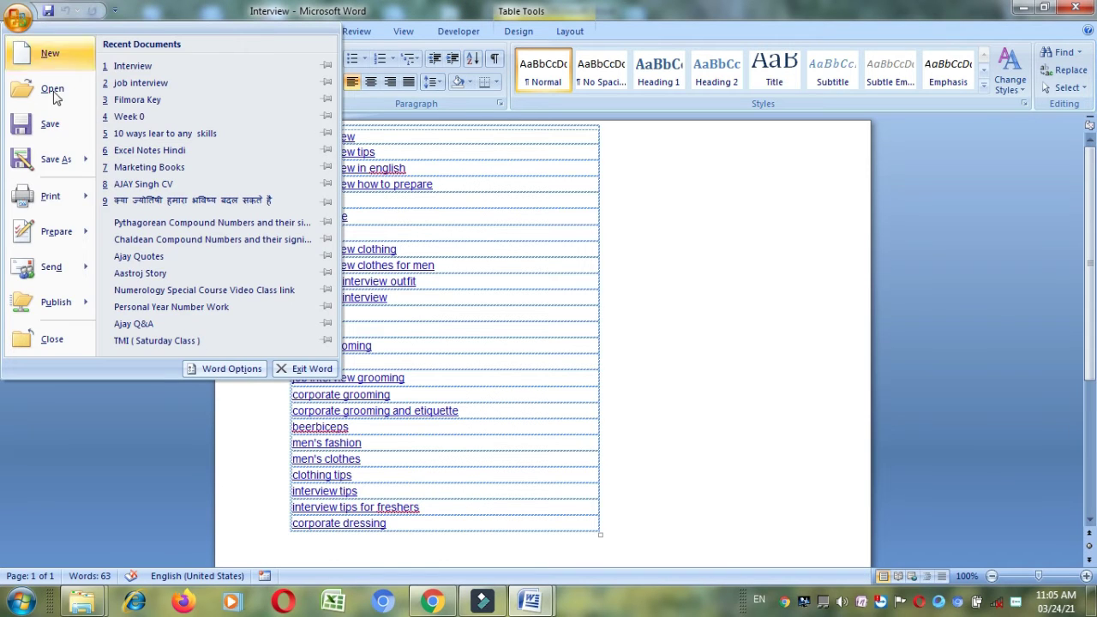
left_click(46, 208)
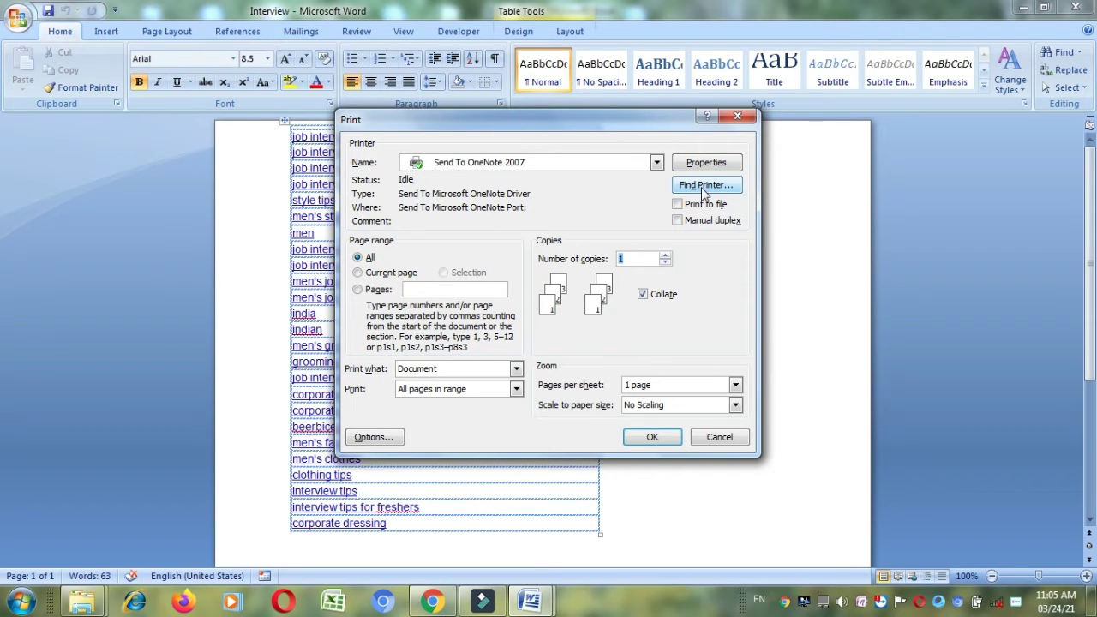
left_click(358, 274)
left_click(357, 259)
left_click(359, 290)
left_click(653, 438)
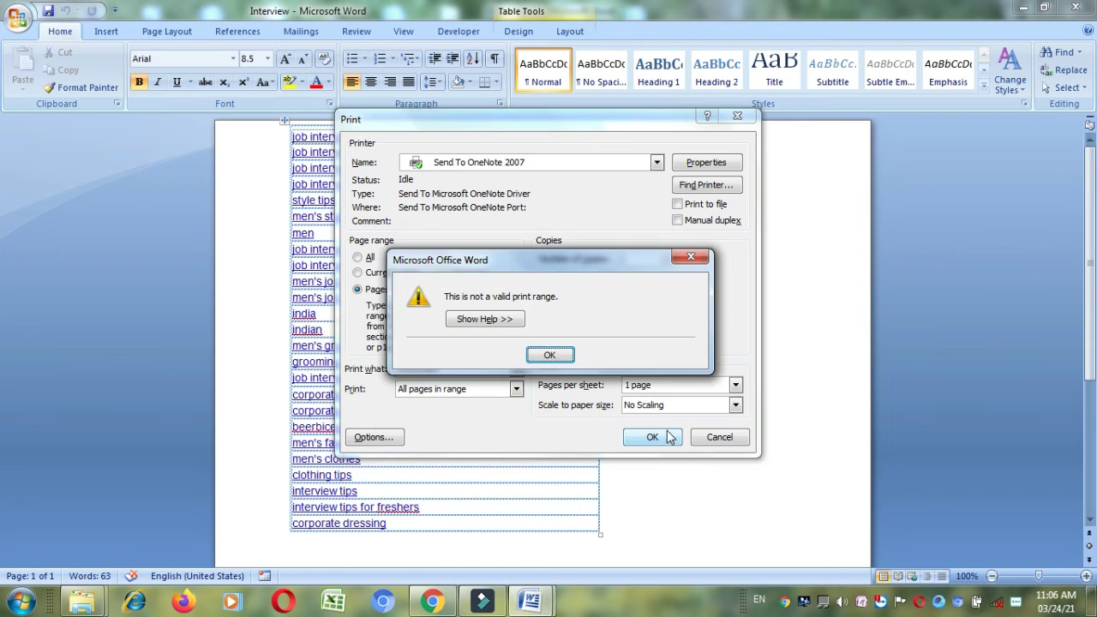
left_click(550, 355)
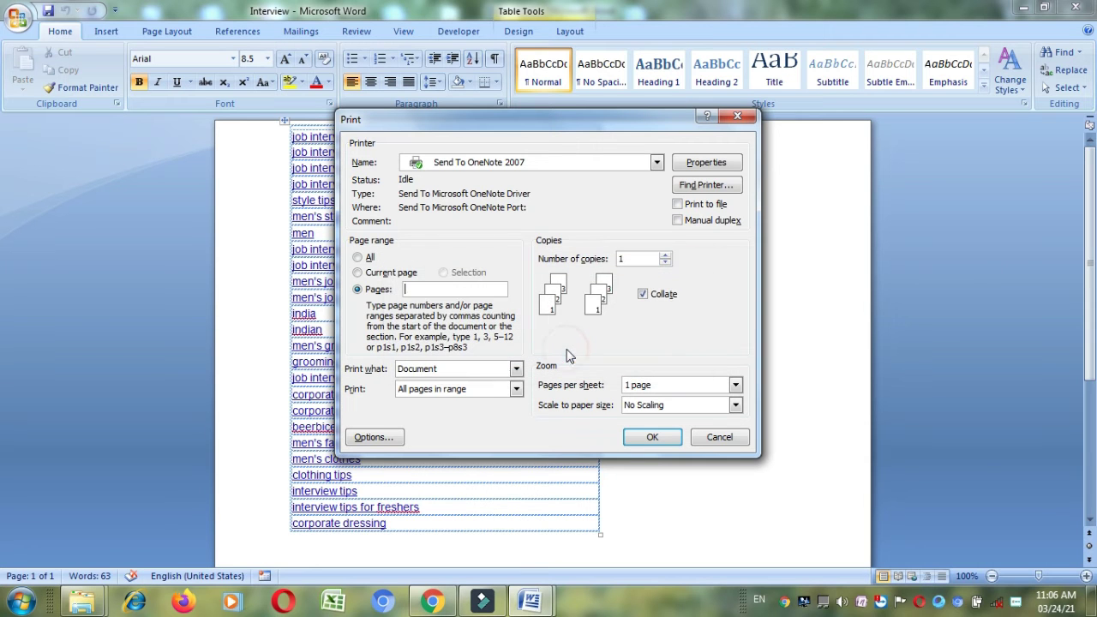
left_click(734, 115)
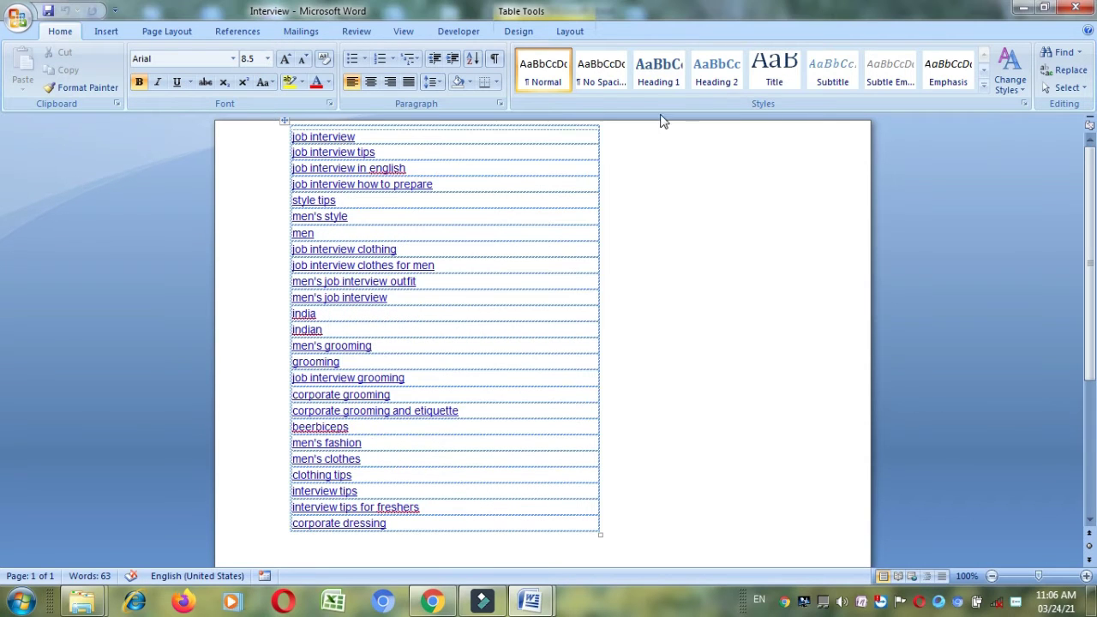
Step: Create a new blank document, Document2, from the Office menu's New command
left_click(17, 18)
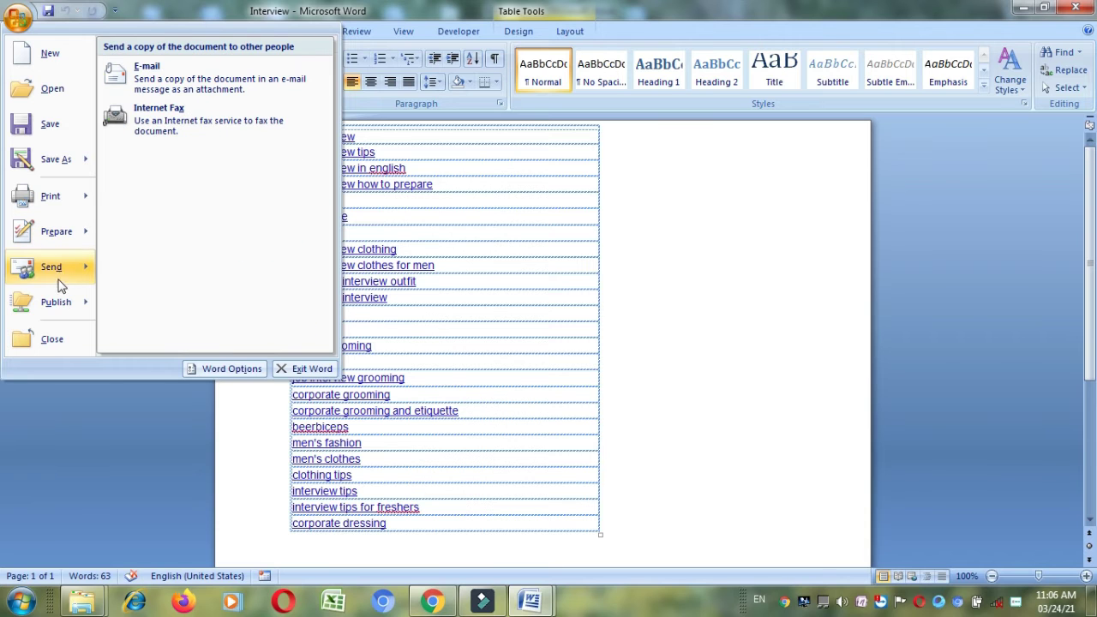
mouse_move(56, 309)
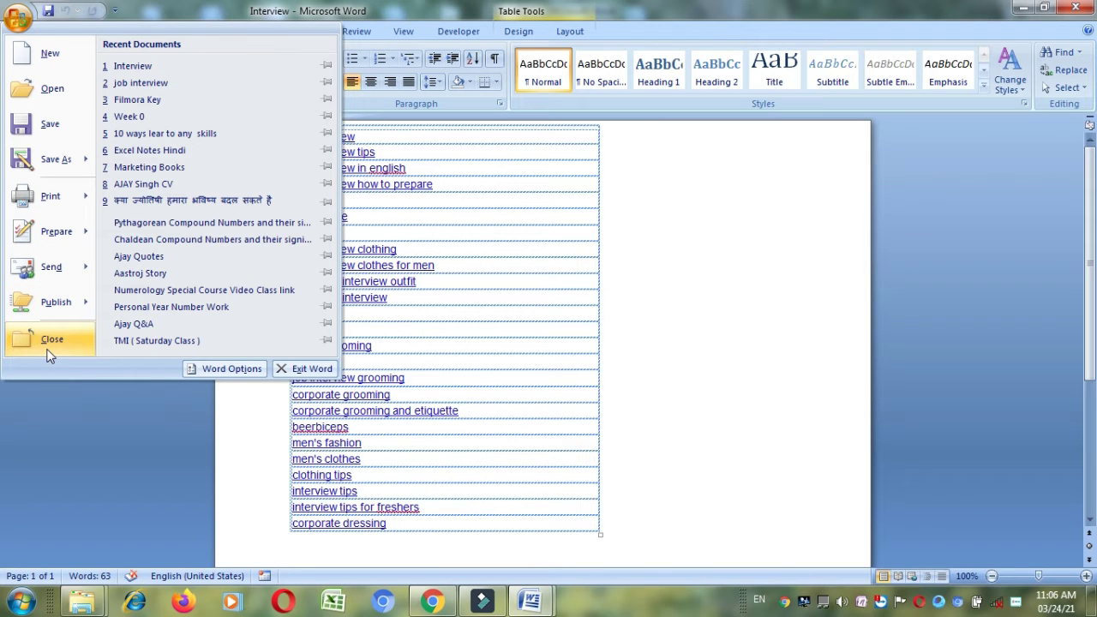
left_click(37, 53)
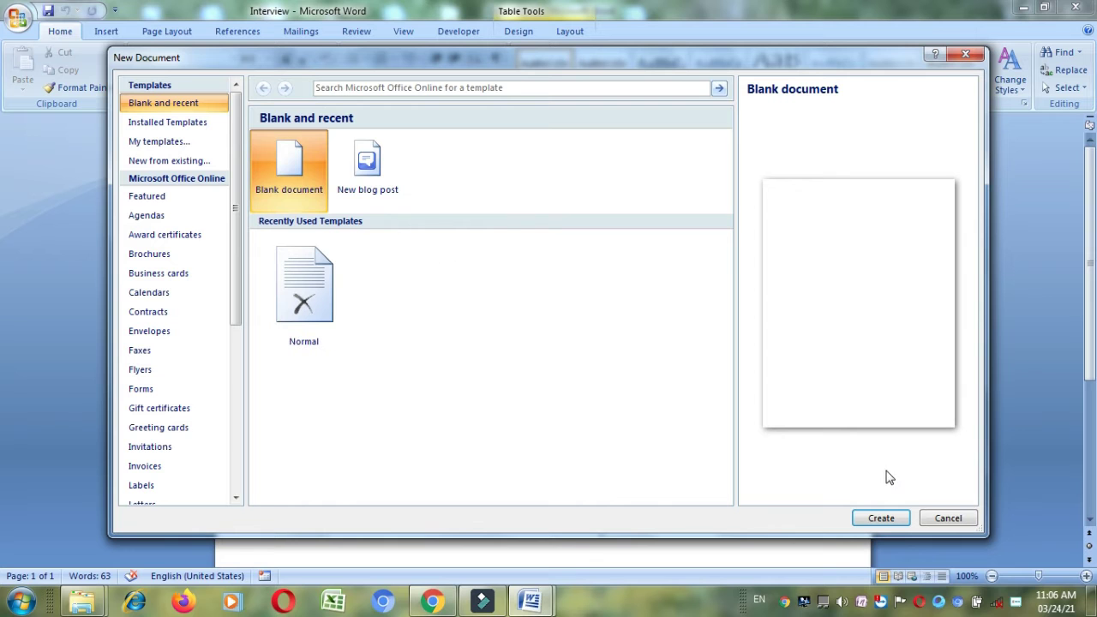
left_click(883, 518)
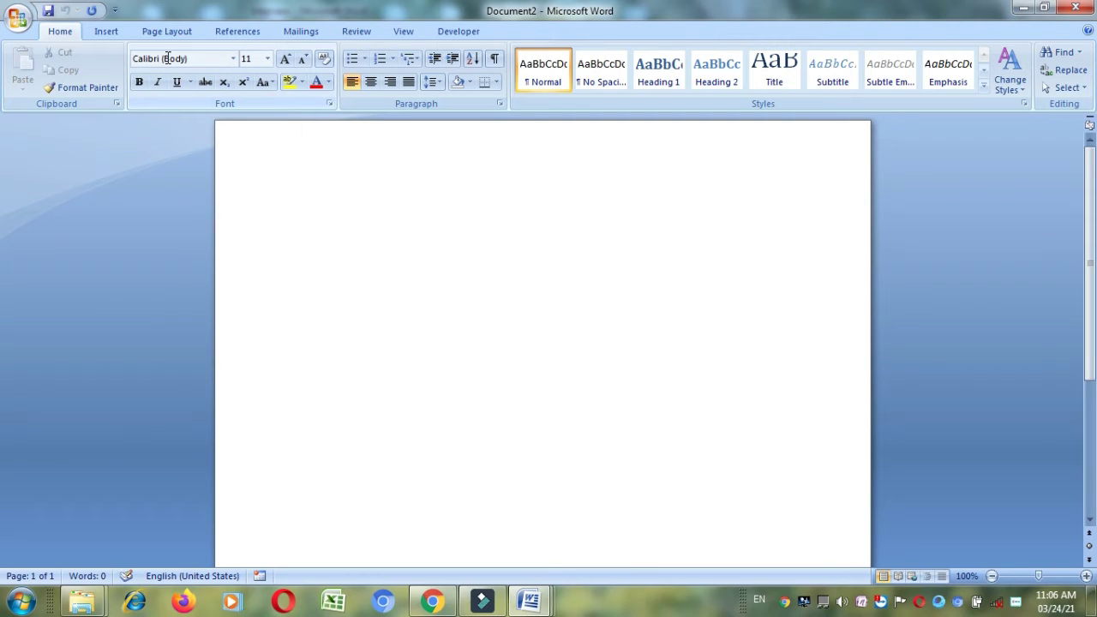
Step: Type 'The Marutie Institute' on the second line, correcting the misspelled 'Instiute'
left_click(314, 151)
key("Return")
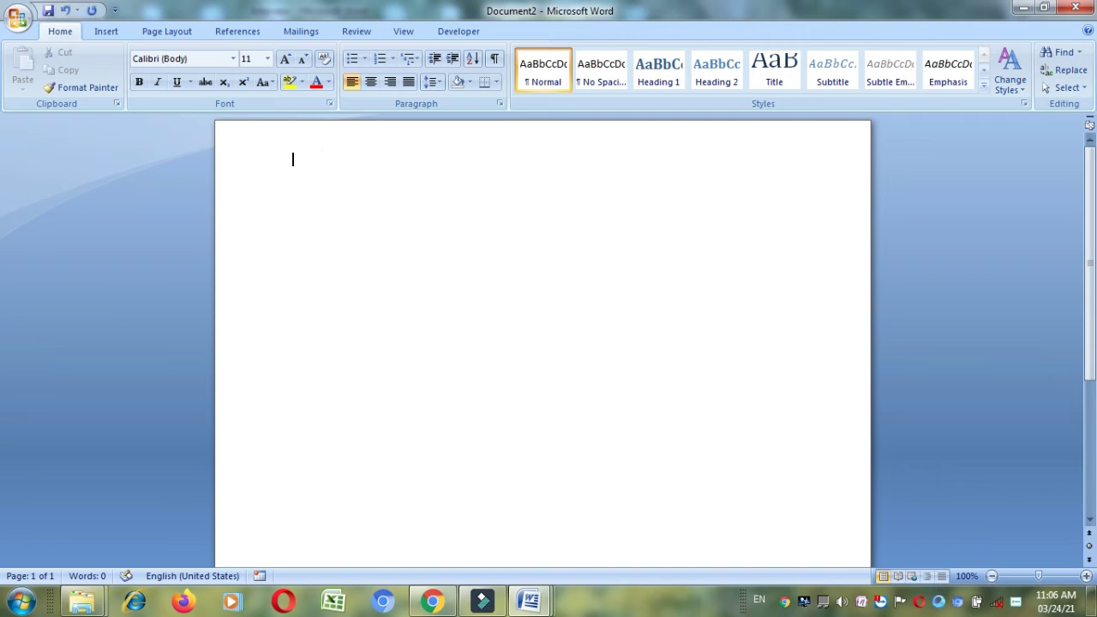
type("The")
type(" Marutie")
type(" In")
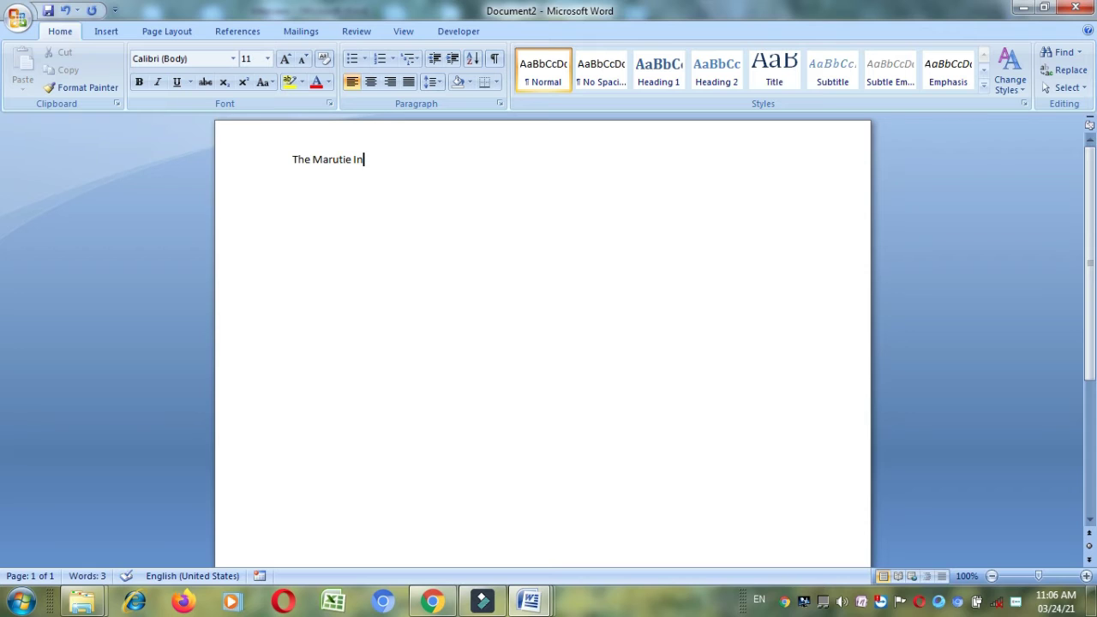
type("stiute")
right_click(369, 163)
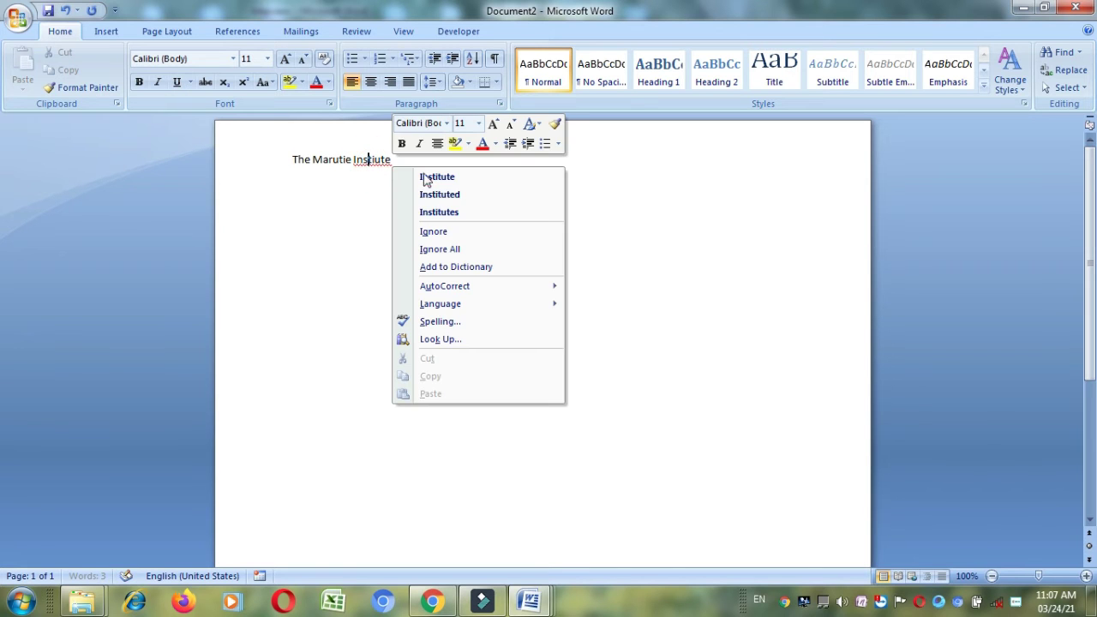
left_click(440, 177)
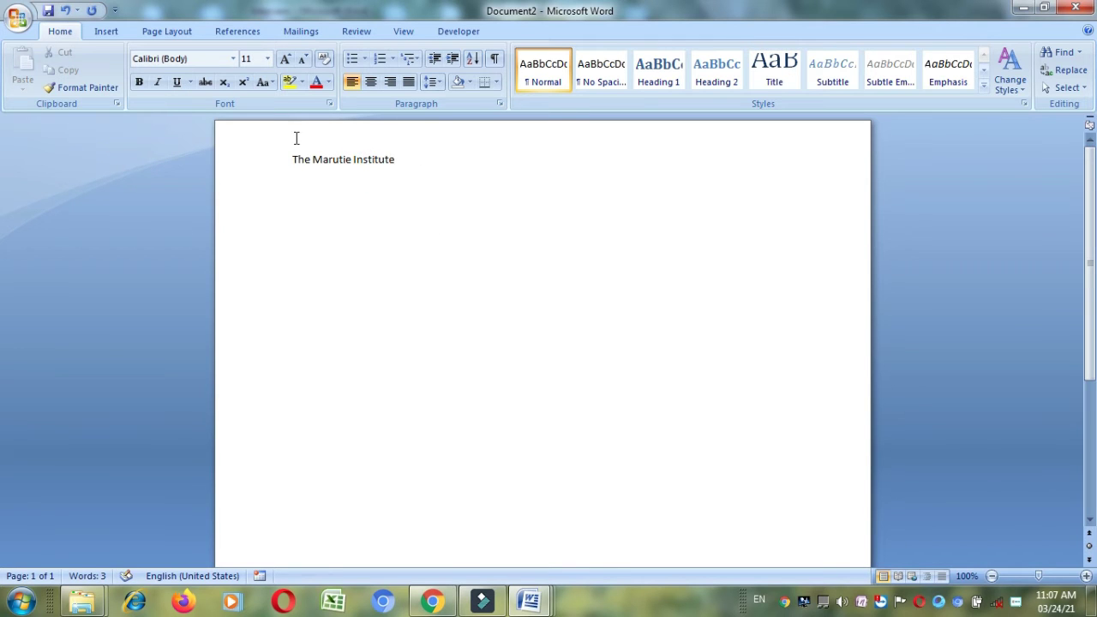
left_click_drag(291, 165, 394, 167)
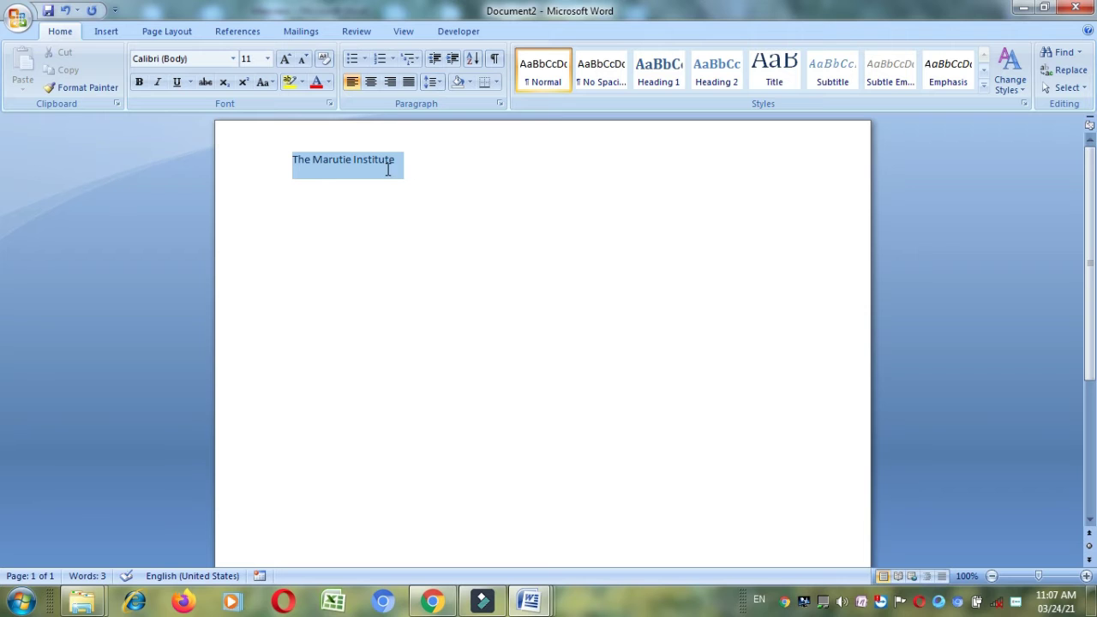
left_click(232, 59)
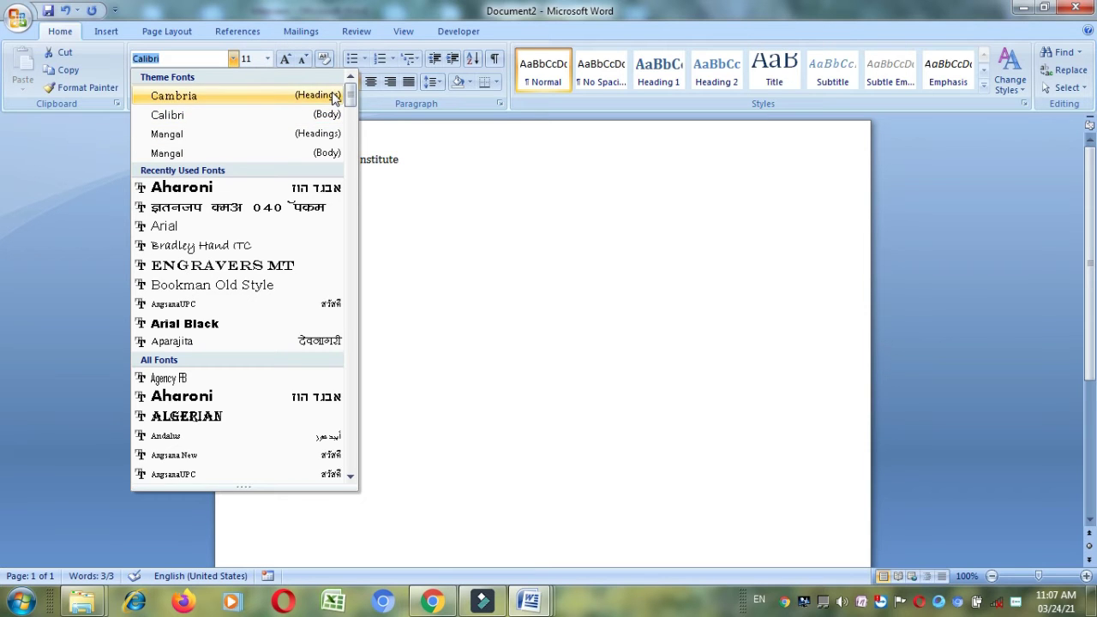
scroll(352, 103, "down", 1)
left_click_drag(355, 105, 351, 144)
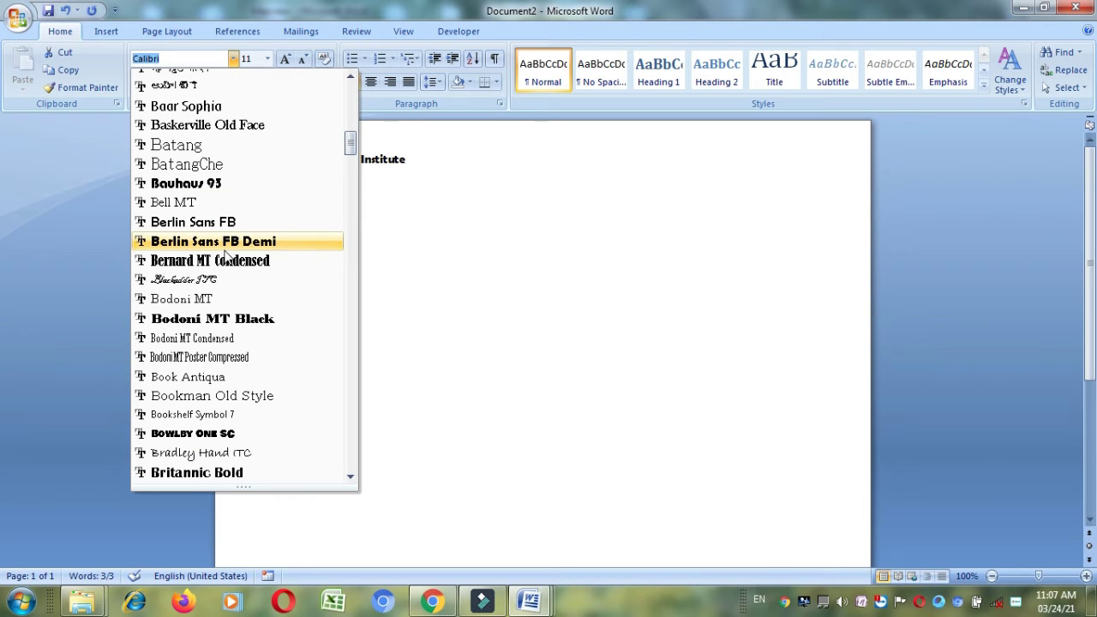
left_click(221, 266)
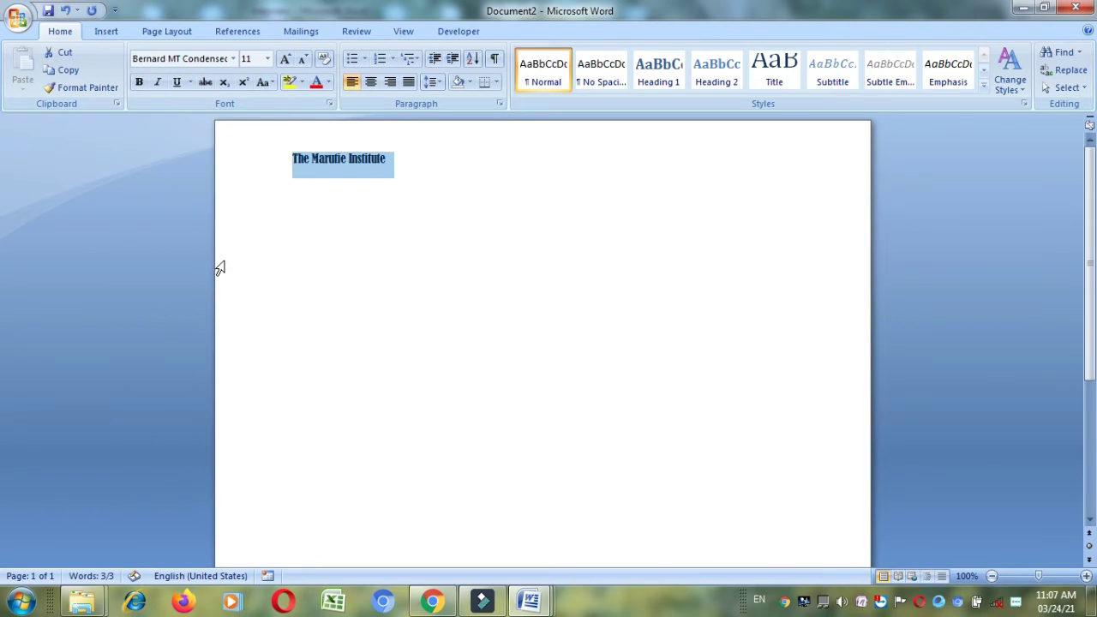
left_click(269, 59)
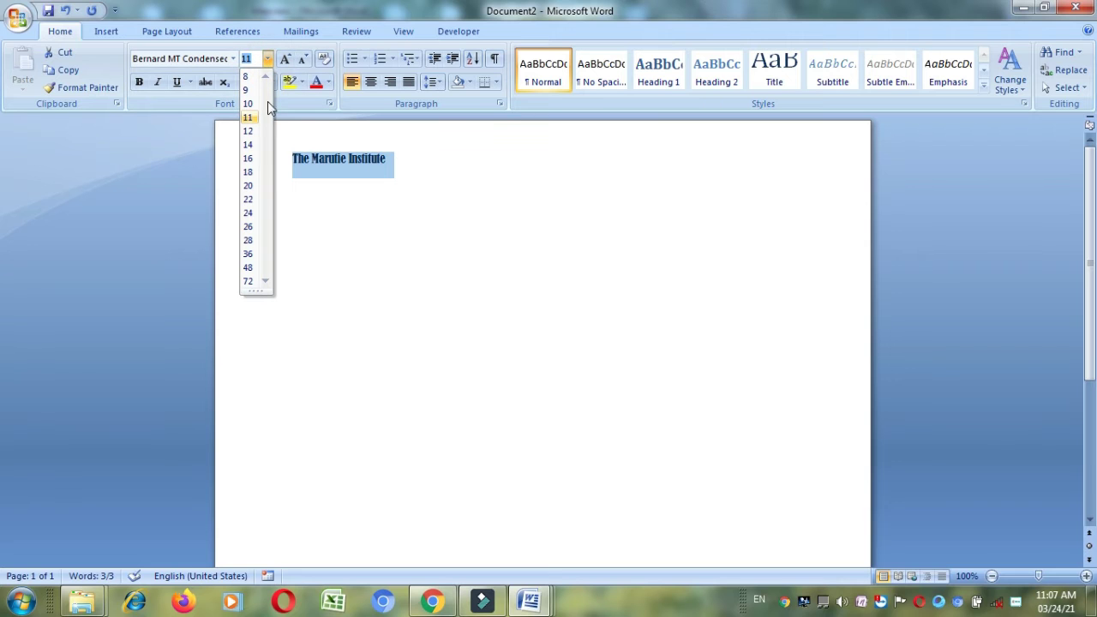
key("Down")
key("Down")
key("Down")
key("Down")
key("Down")
key("Down")
key("Down")
key("Down")
key("Down")
key("Up")
key("Up")
key("Down")
key("Down")
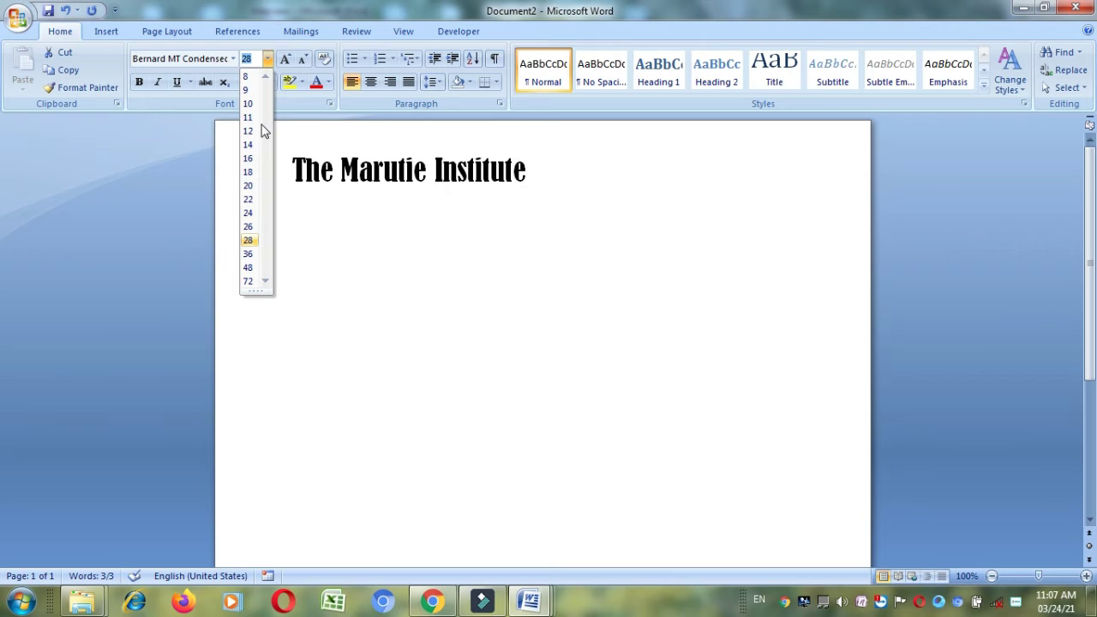
left_click(248, 213)
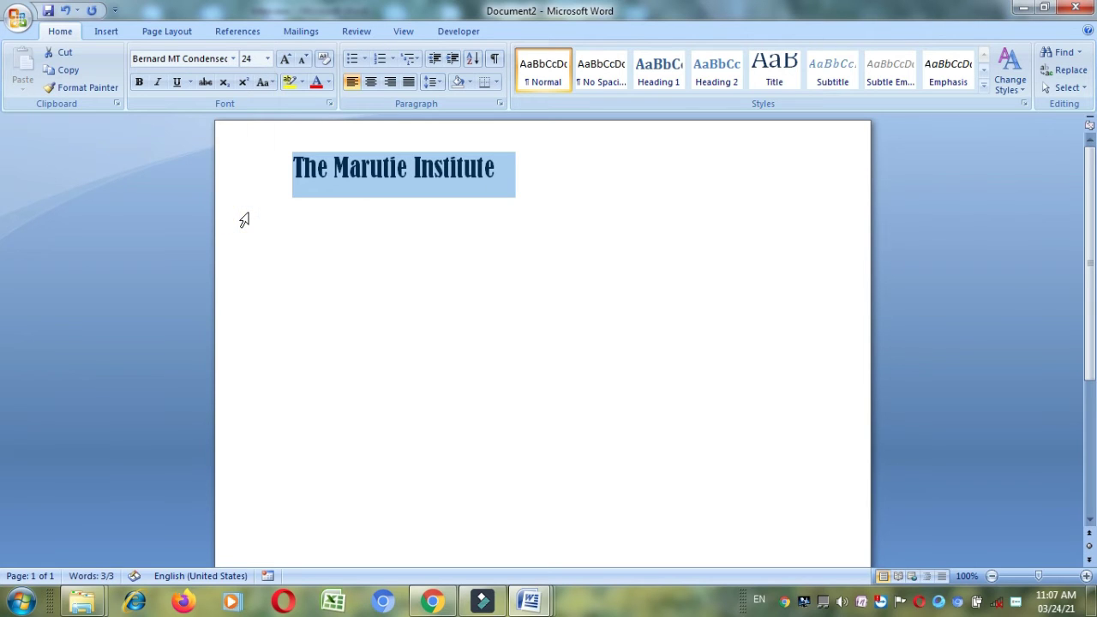
left_click(286, 62)
left_click(286, 62)
left_click(285, 62)
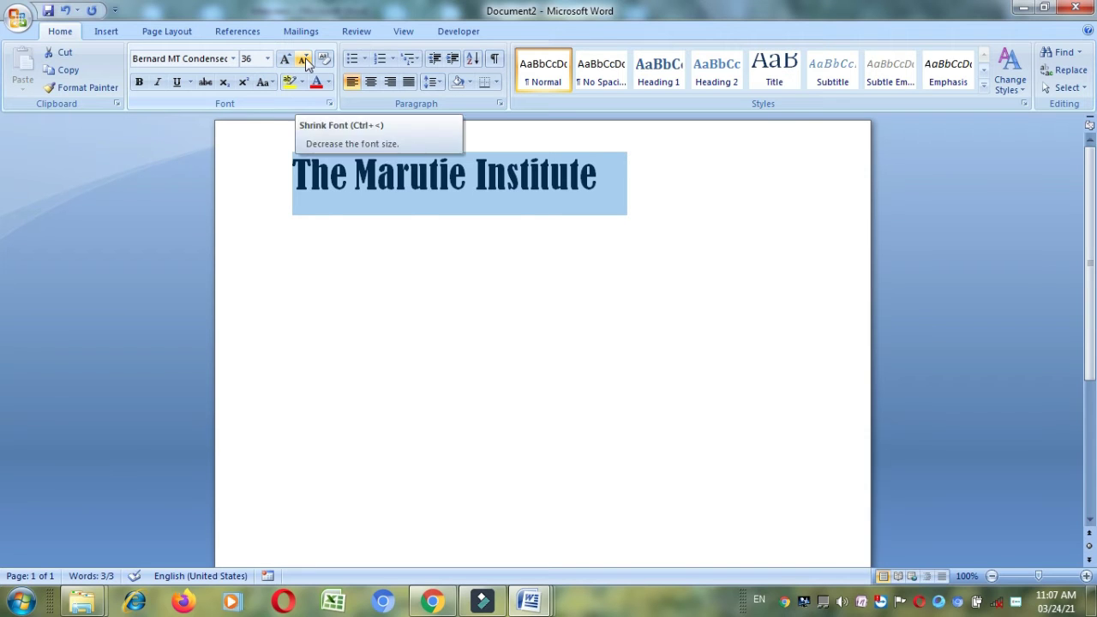
left_click(305, 62)
left_click(288, 60)
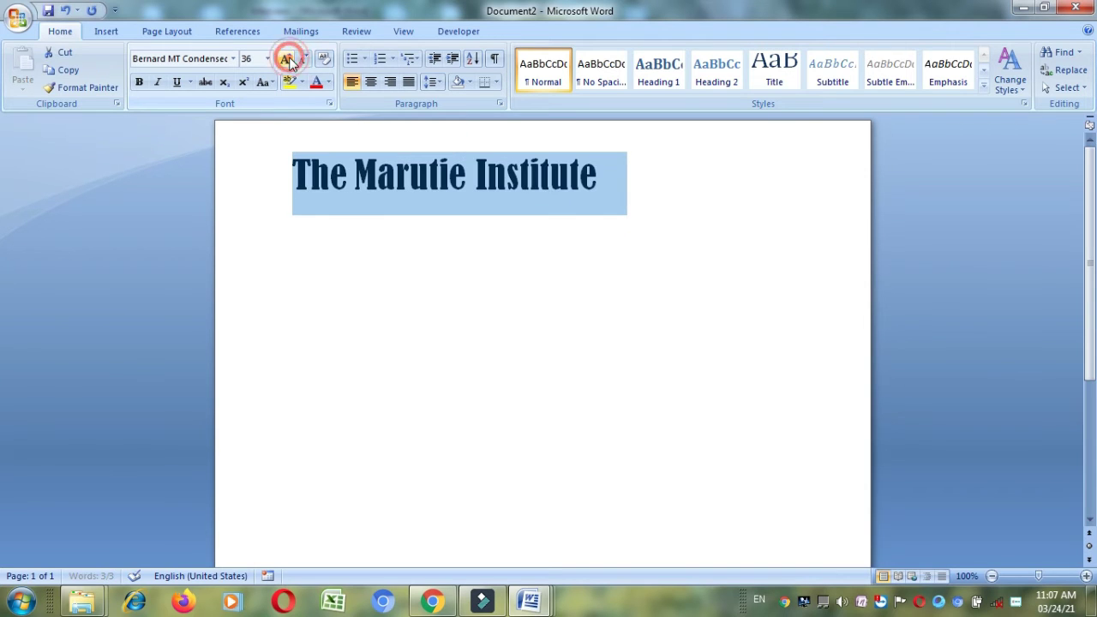
left_click(304, 61)
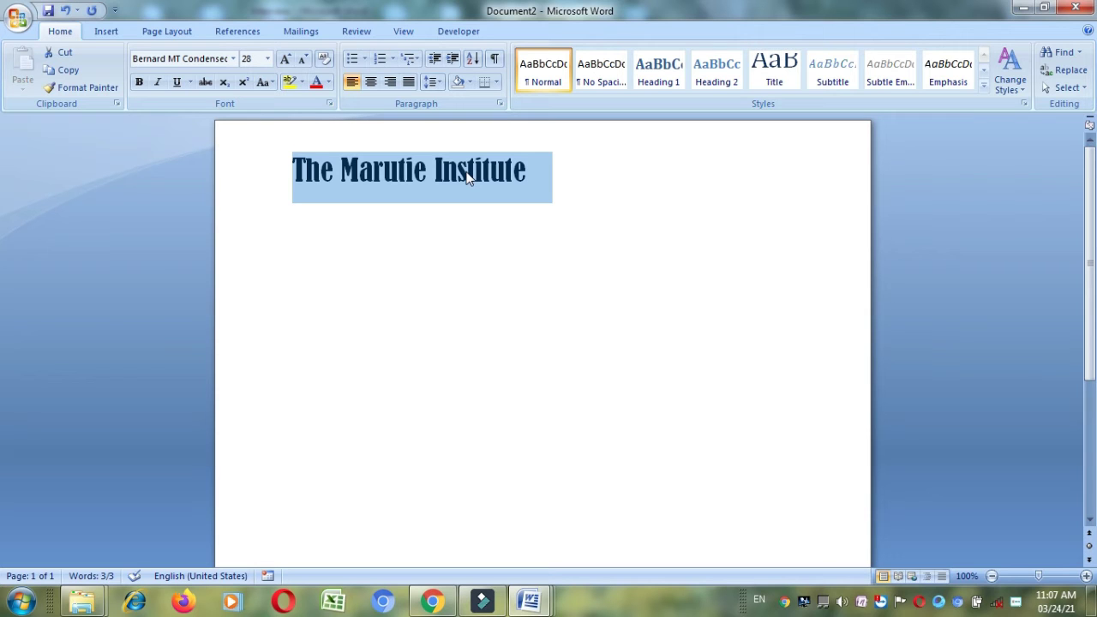
Step: Clear all formatting from the title and select the line 'The Marutie Institute'
left_click(328, 64)
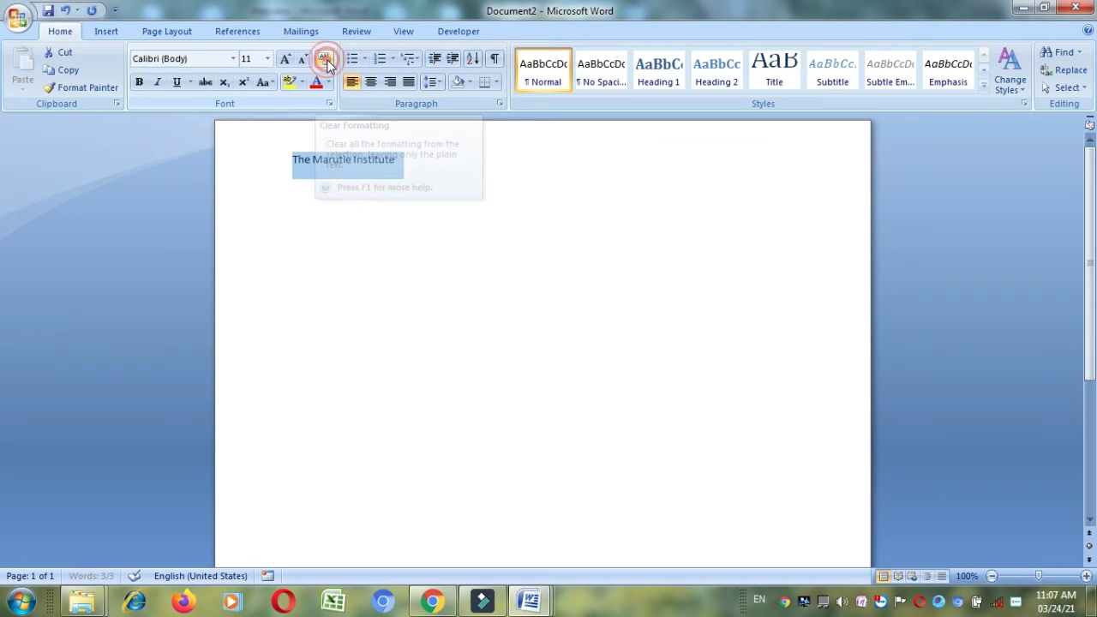
left_click(373, 213)
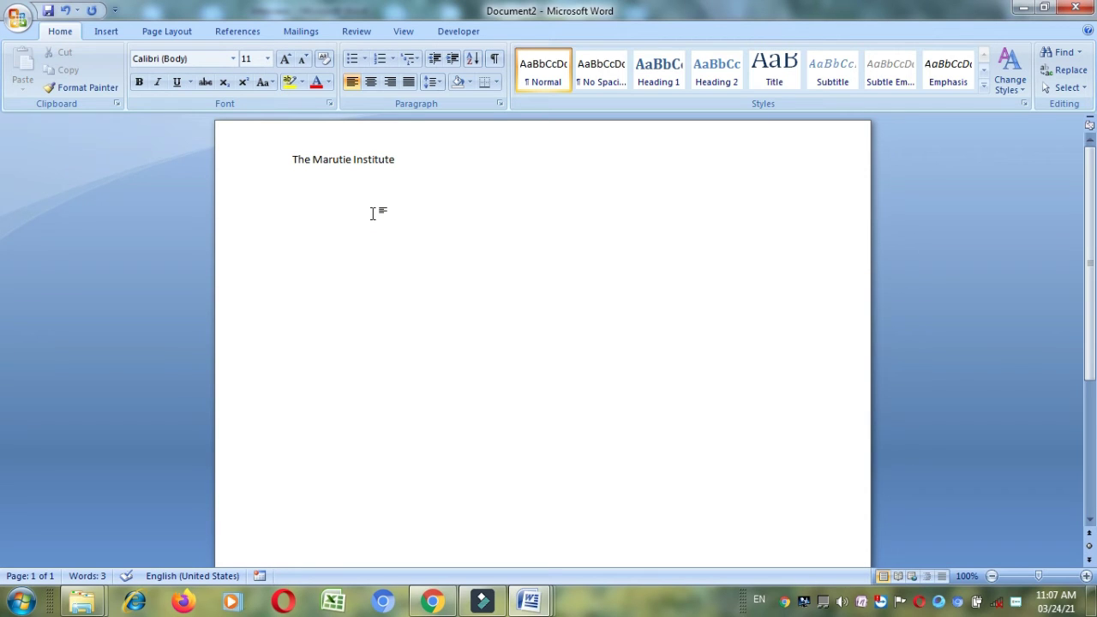
left_click(292, 160)
left_click_drag(292, 160, 436, 159)
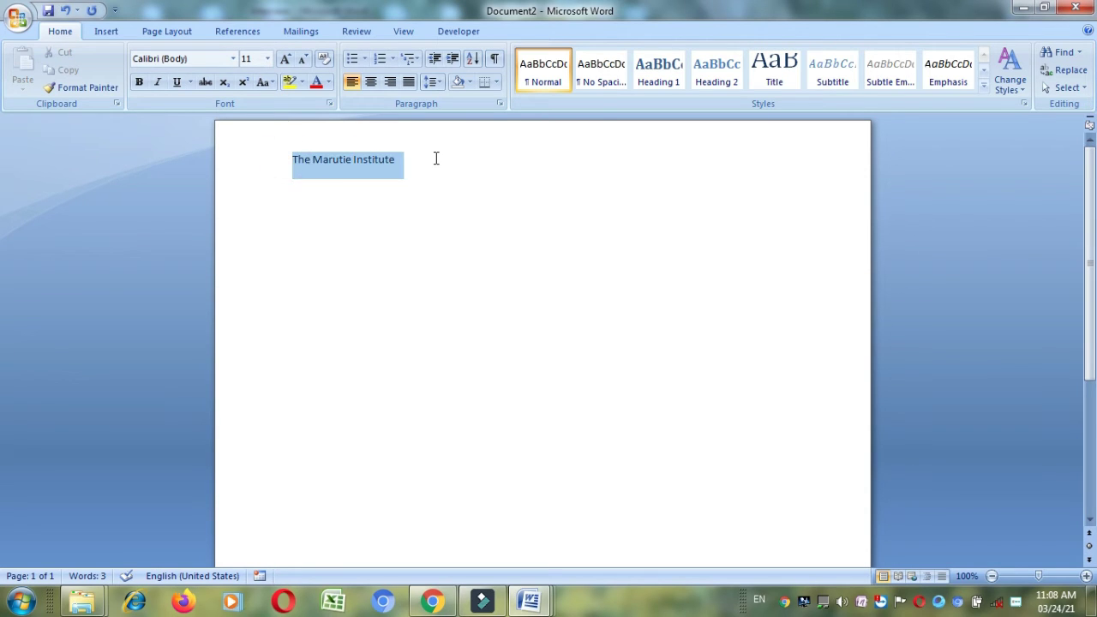
Step: Enlarge the title to 22 pt and make it bold and italic
left_click(285, 58)
left_click(285, 58)
left_click(285, 58)
left_click(284, 58)
left_click(285, 58)
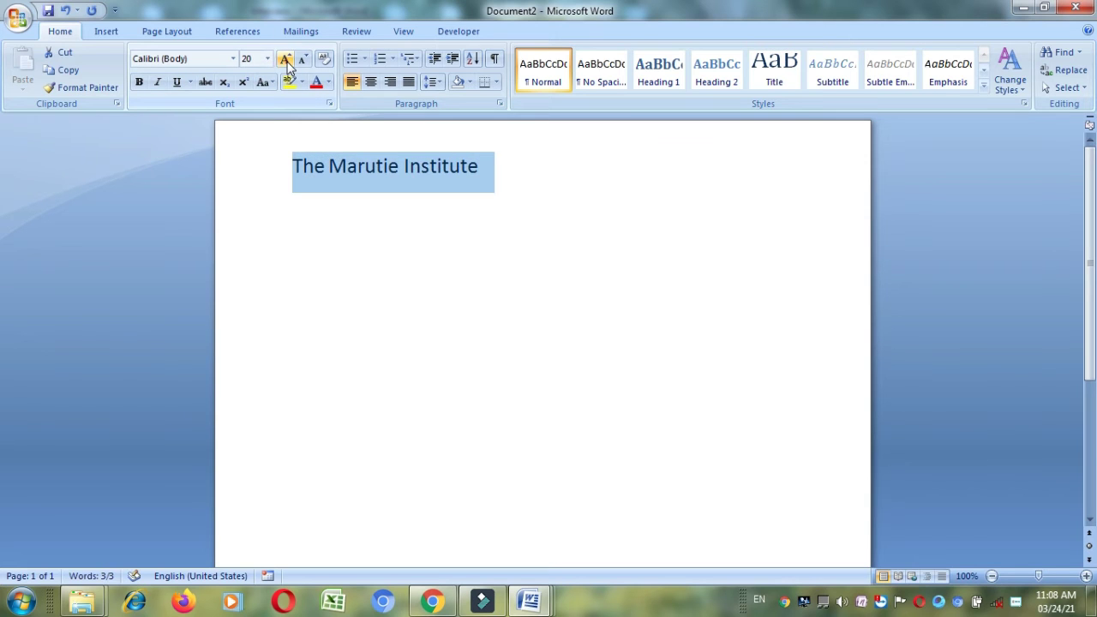
left_click(289, 65)
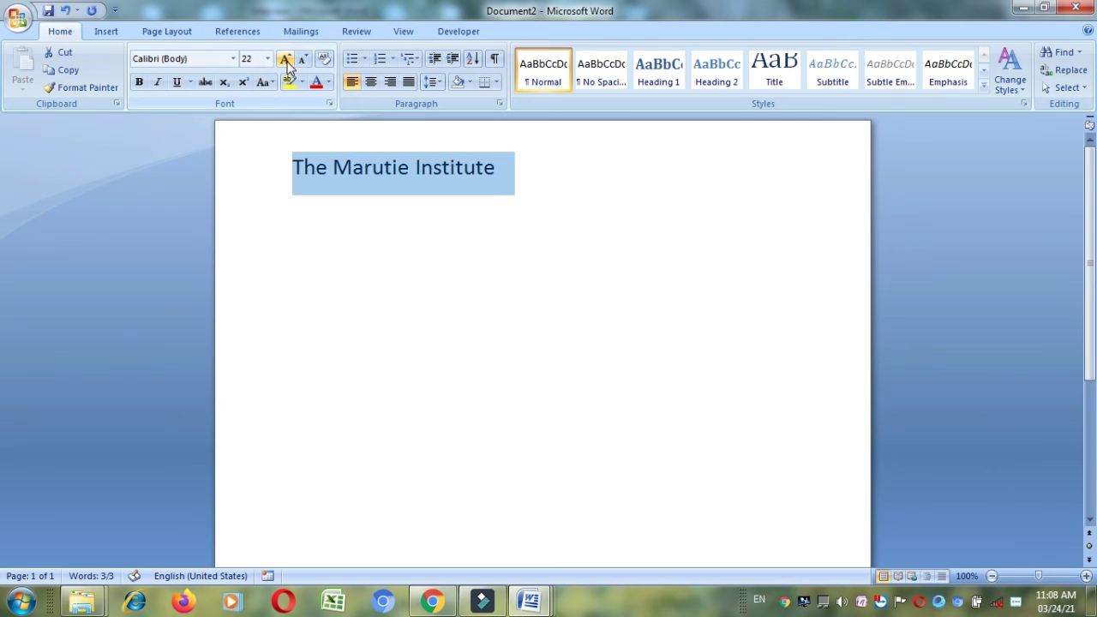
left_click(141, 82)
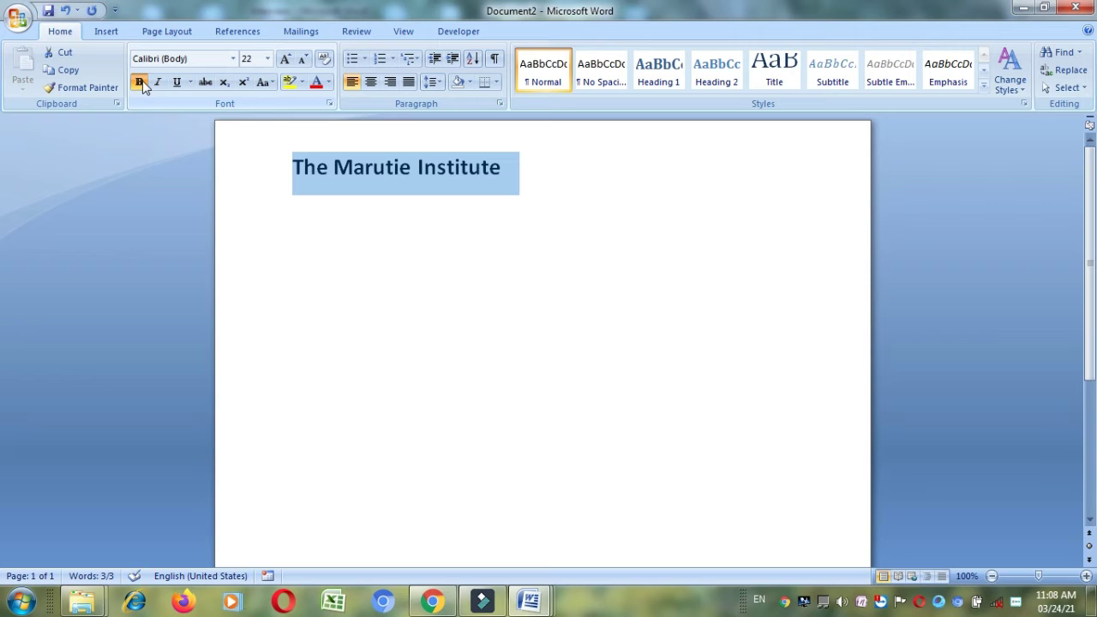
left_click(163, 83)
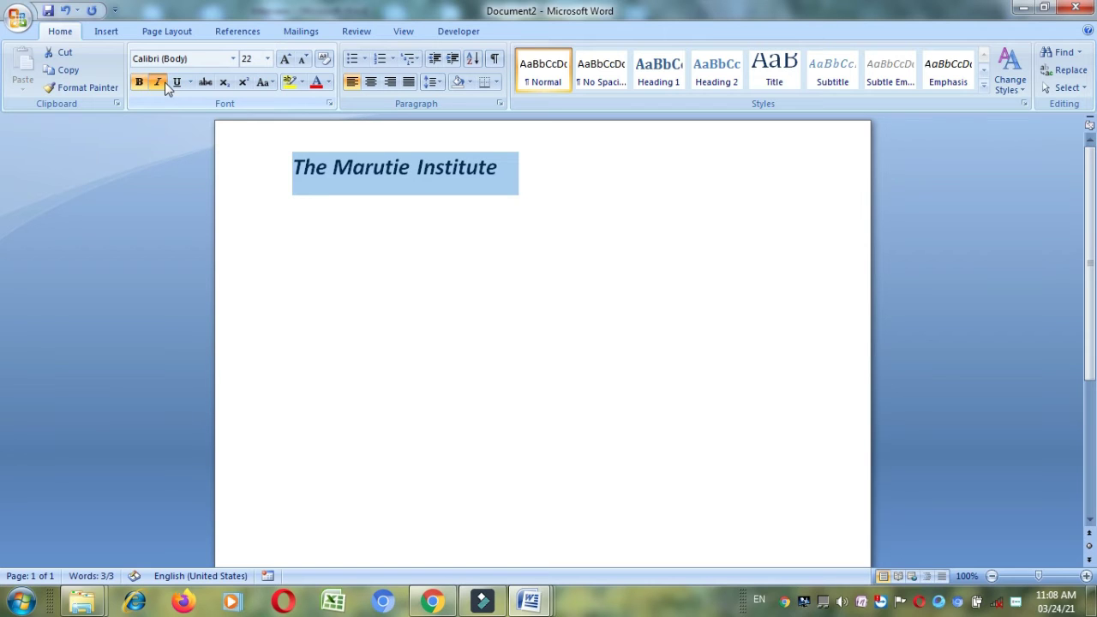
Step: Give the title a thick yellow underline
left_click(178, 82)
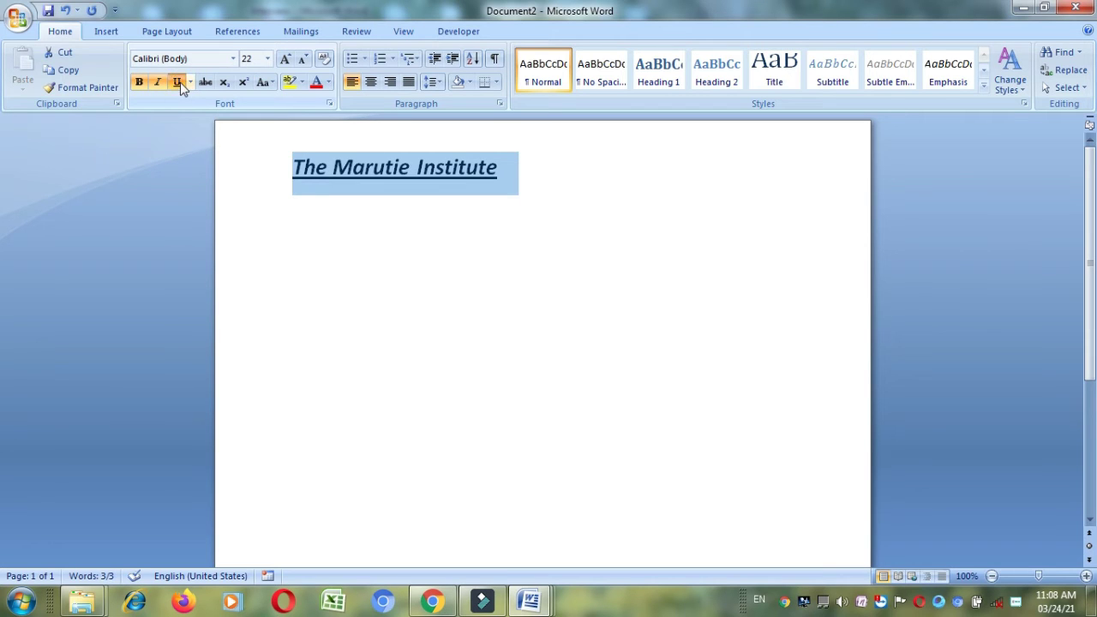
left_click(190, 83)
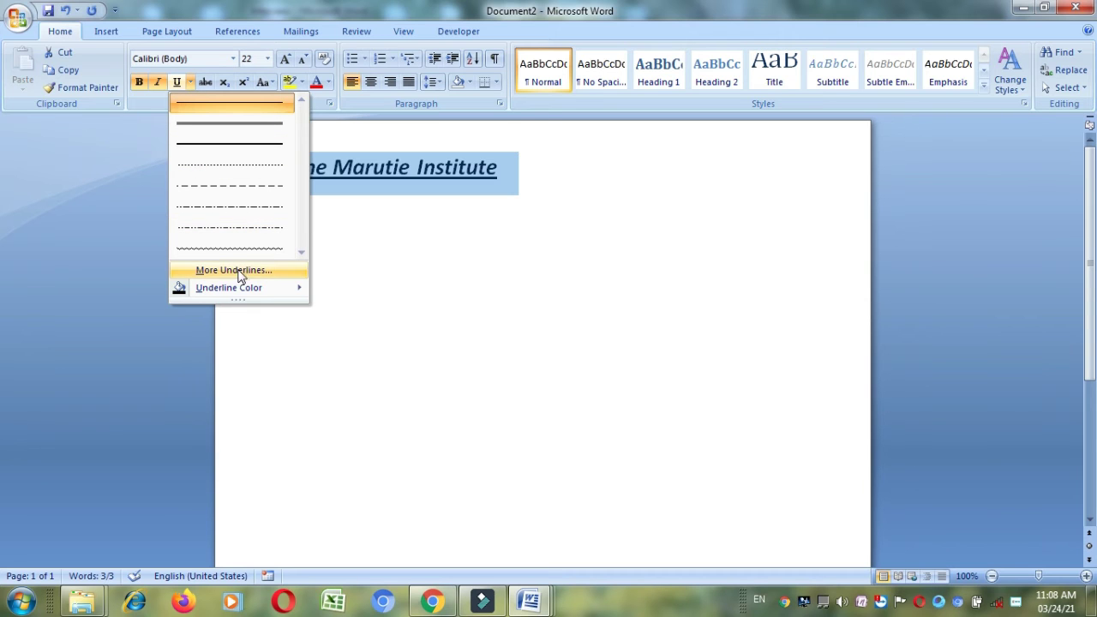
left_click(232, 149)
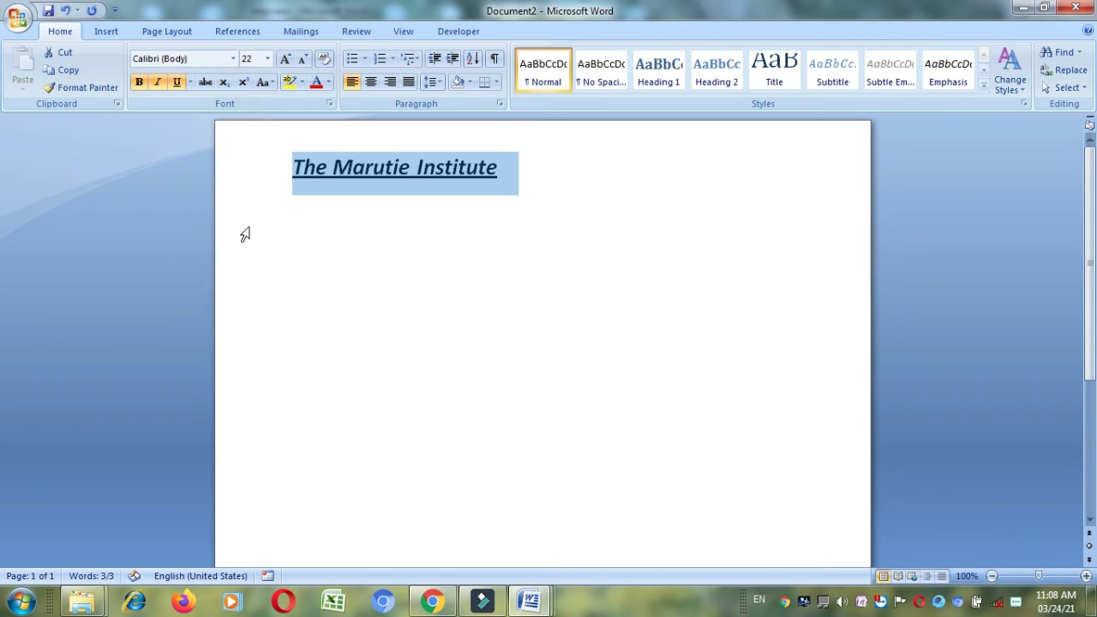
left_click(190, 82)
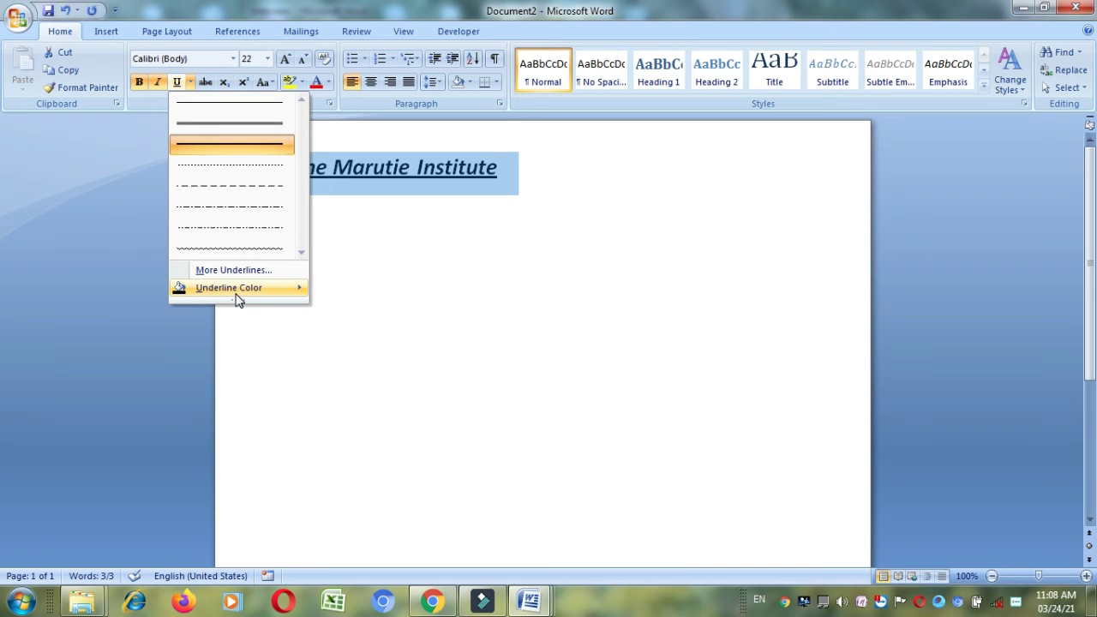
mouse_move(237, 294)
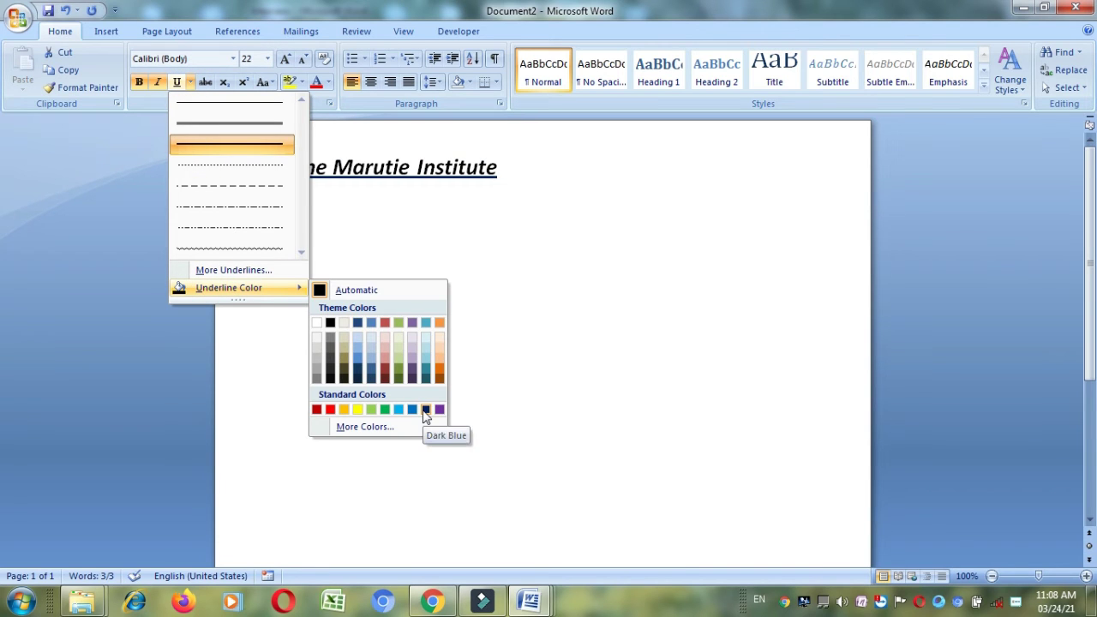
left_click(356, 409)
left_click(611, 253)
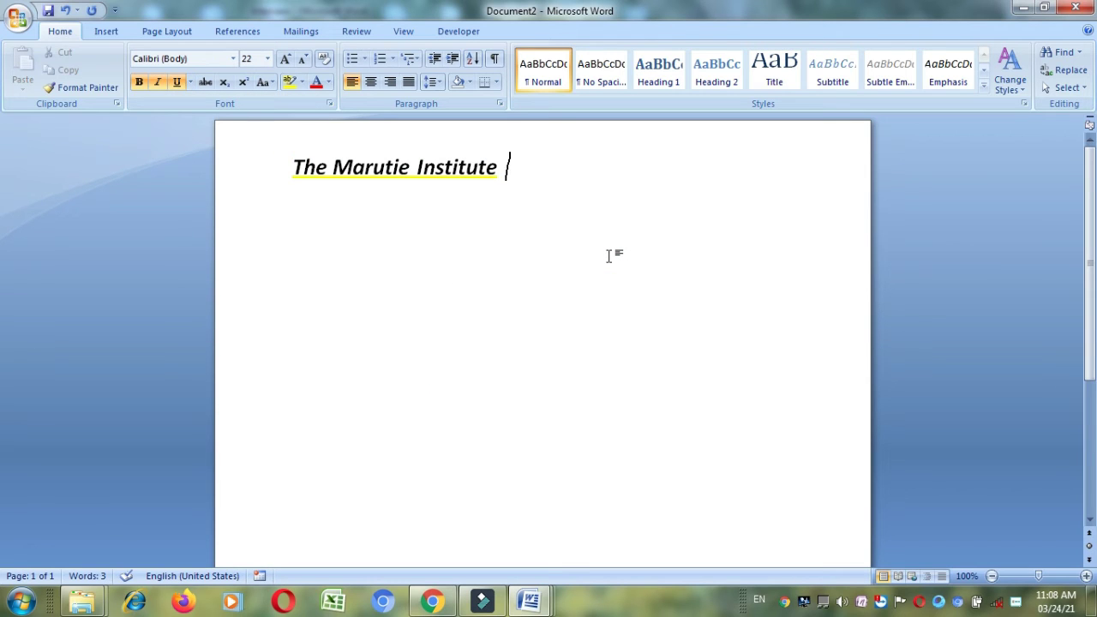
Step: Add 'Absd' on a new line in plain 22 pt text, without bold, italic or underline
key("Return")
type("a")
type("bs")
type("d")
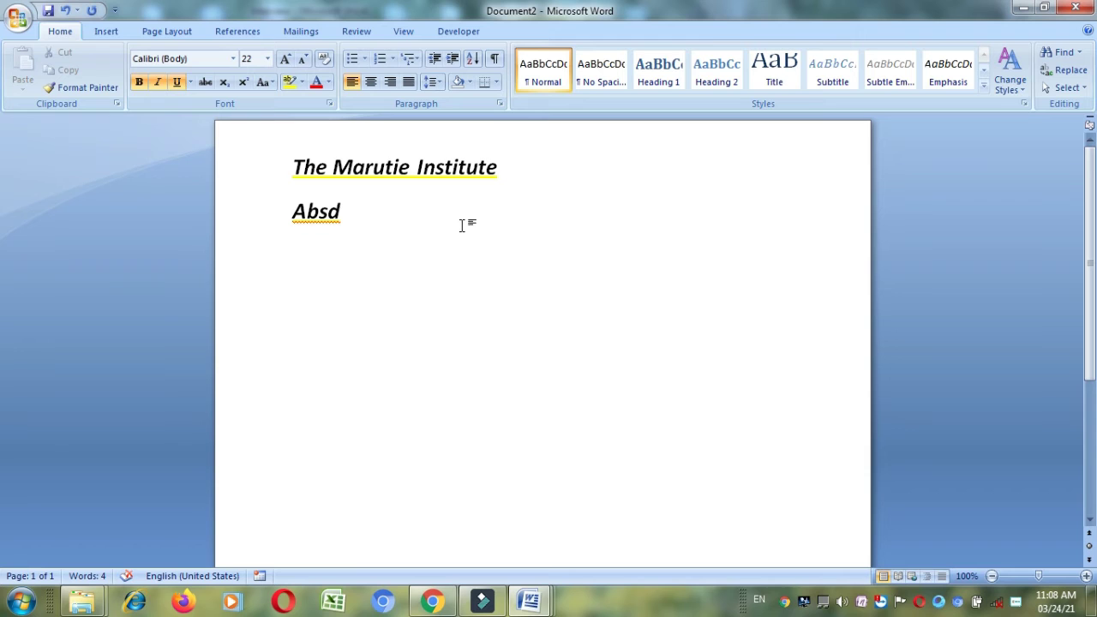
mouse_move(315, 219)
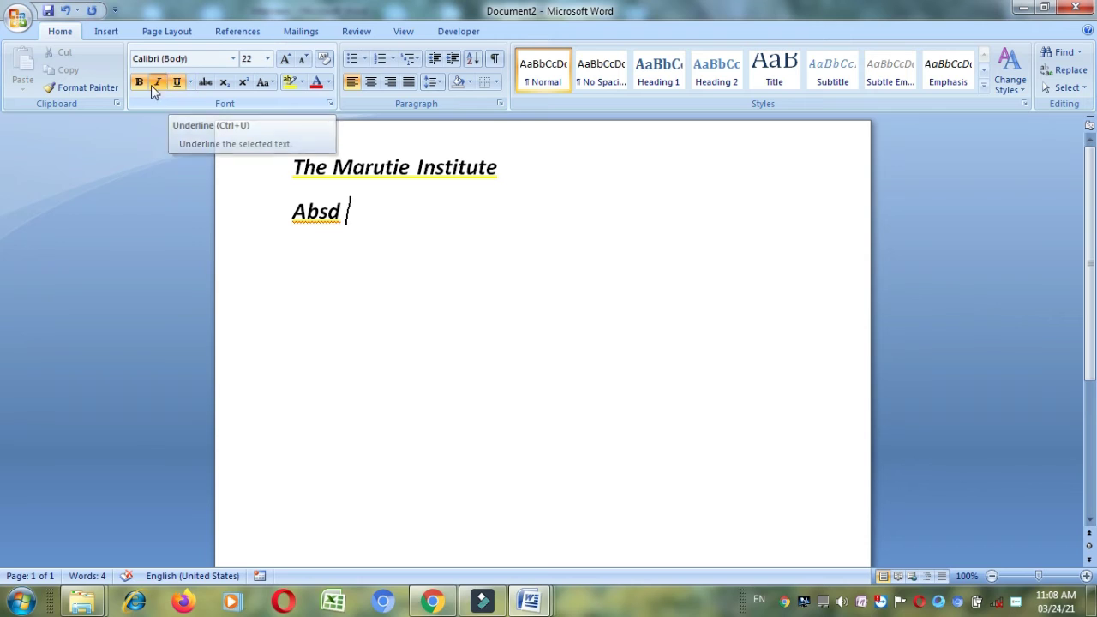
left_click(176, 84)
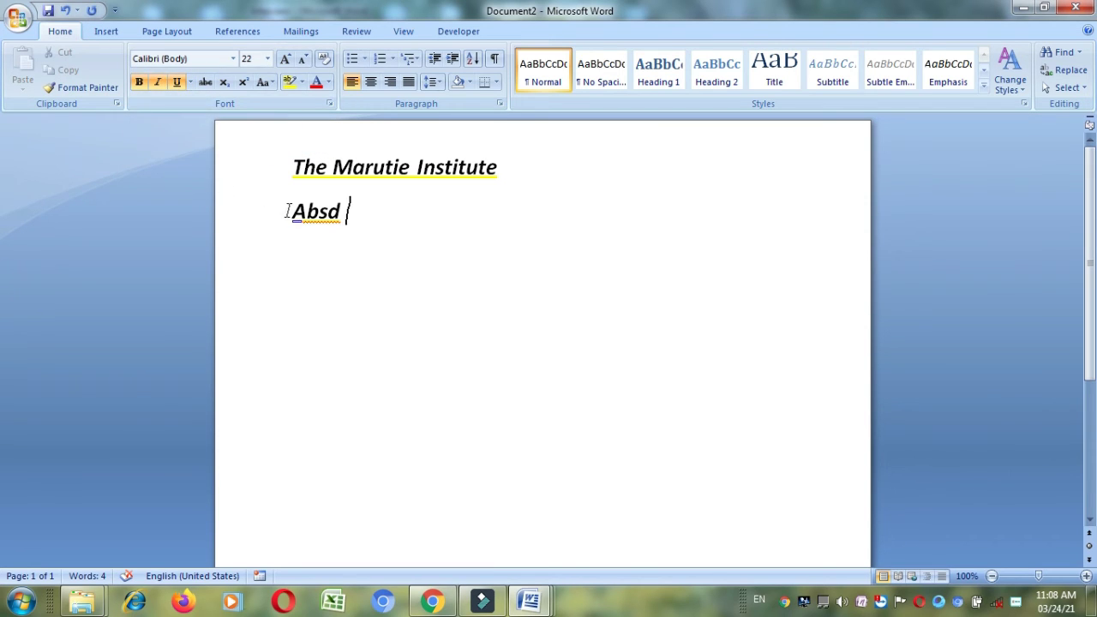
left_click_drag(289, 210, 355, 207)
left_click(139, 81)
left_click(157, 83)
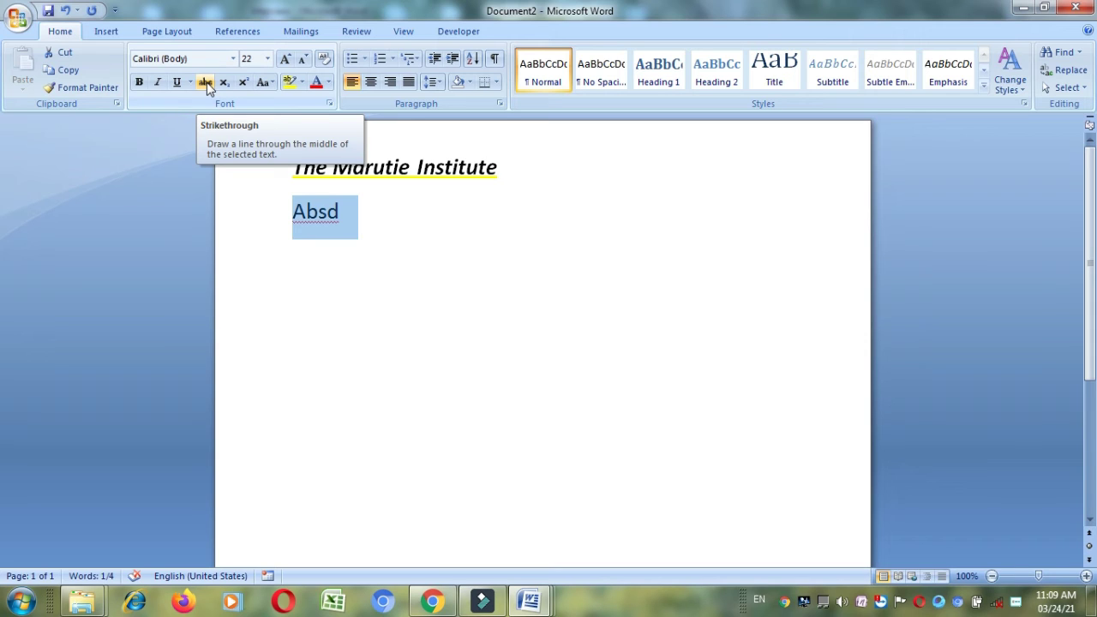
Step: Strike through 'Absd' and follow it with plain, unstruck 'h20'
left_click(207, 86)
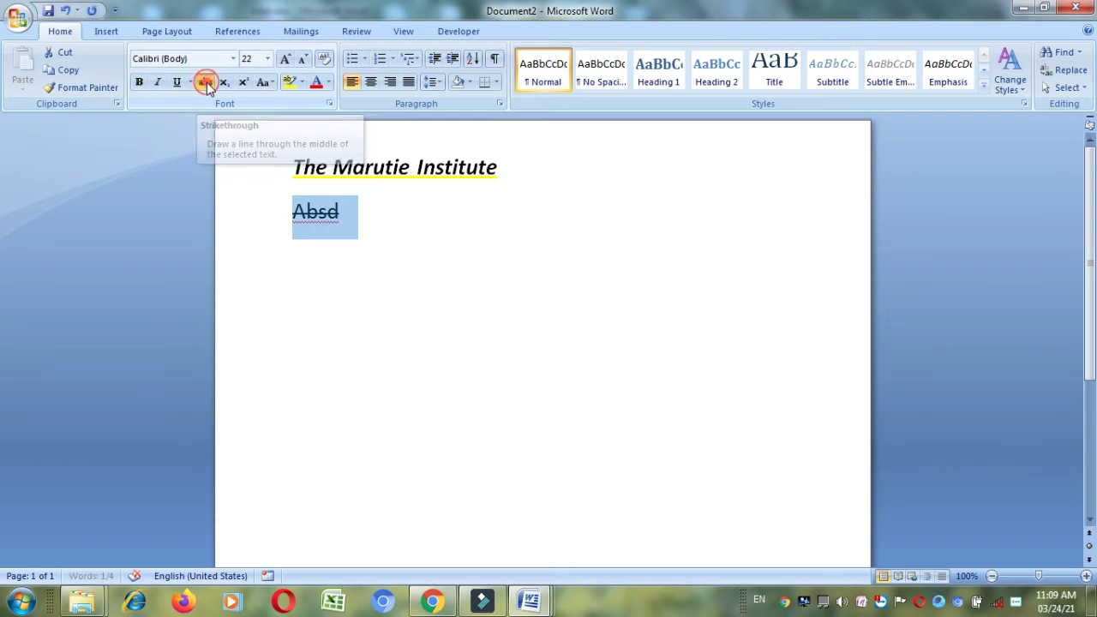
left_click(386, 237)
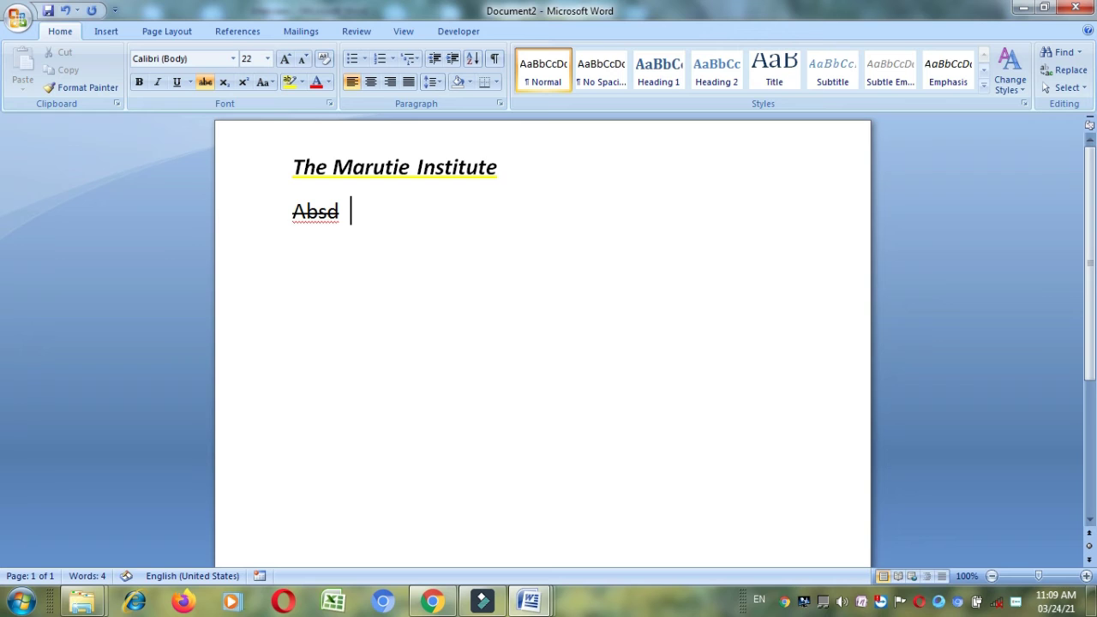
type("h20")
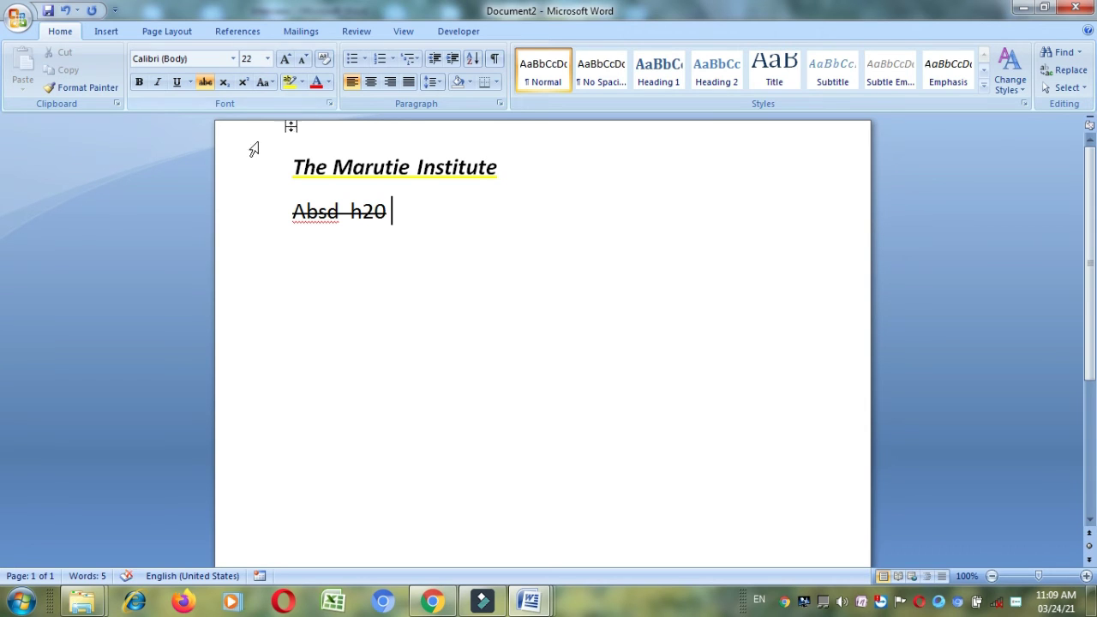
left_click_drag(393, 211, 346, 211)
left_click(204, 82)
key("Delete")
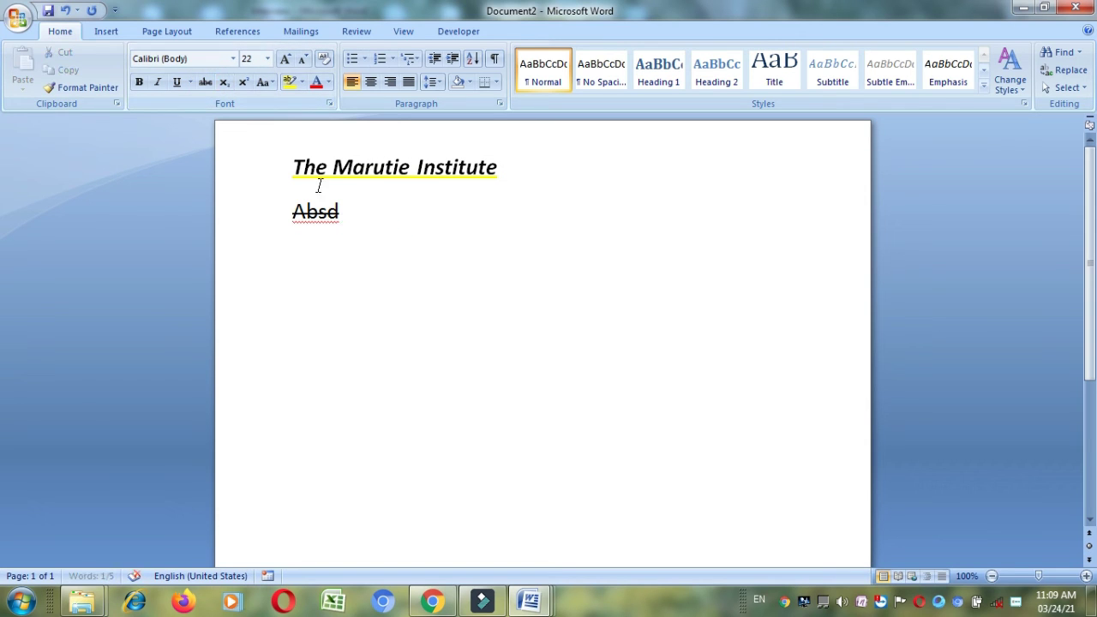
type("  h20")
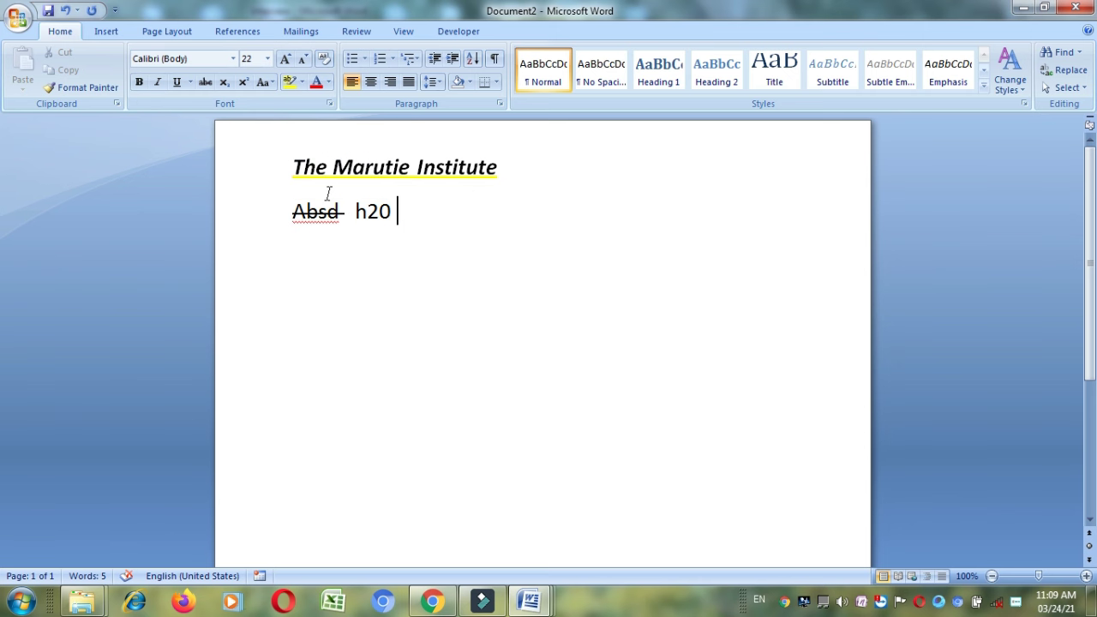
Step: Make the 2 in 'h20' subscript
left_click(367, 210)
left_click_drag(367, 210, 378, 209)
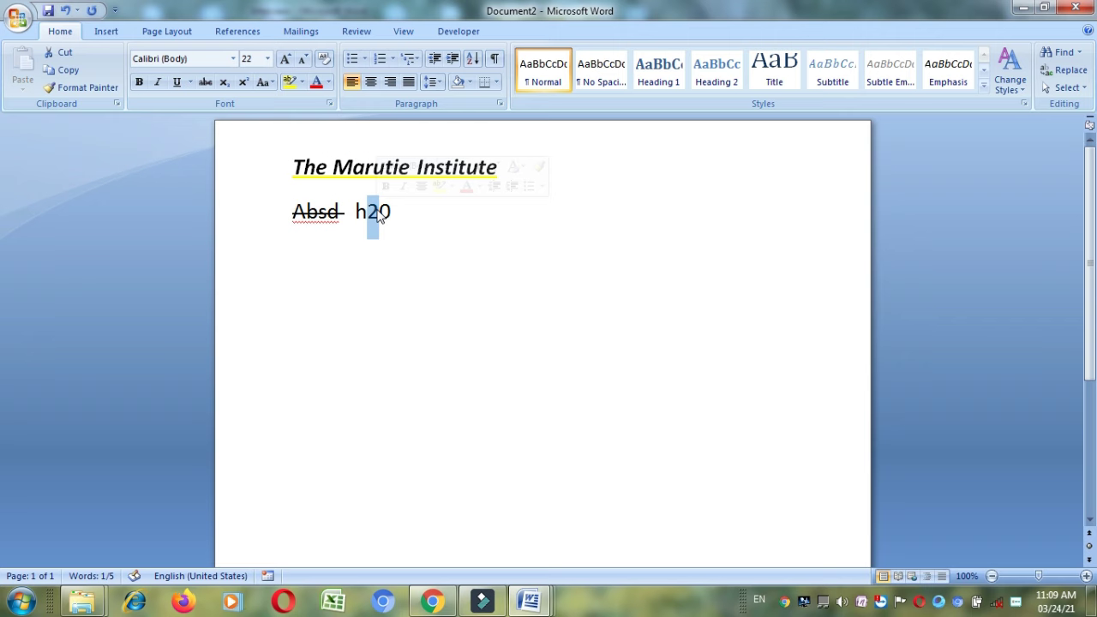
left_click(225, 81)
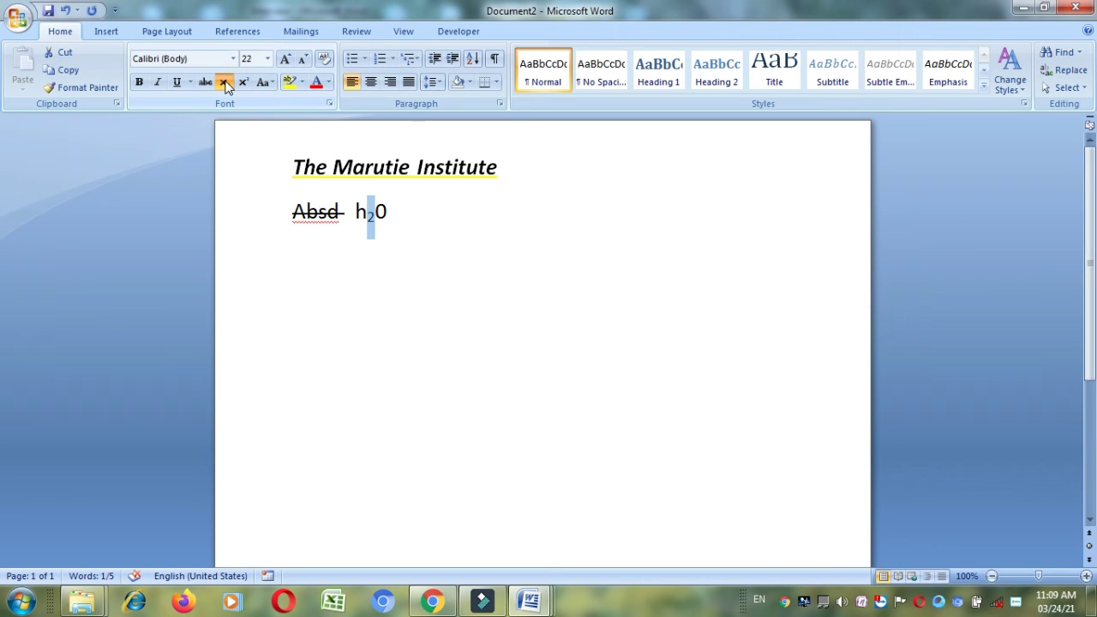
Step: Type '-11th' at the end of the line without strikethrough
left_click(440, 218)
type("11")
key("BackSpace")
key("BackSpace")
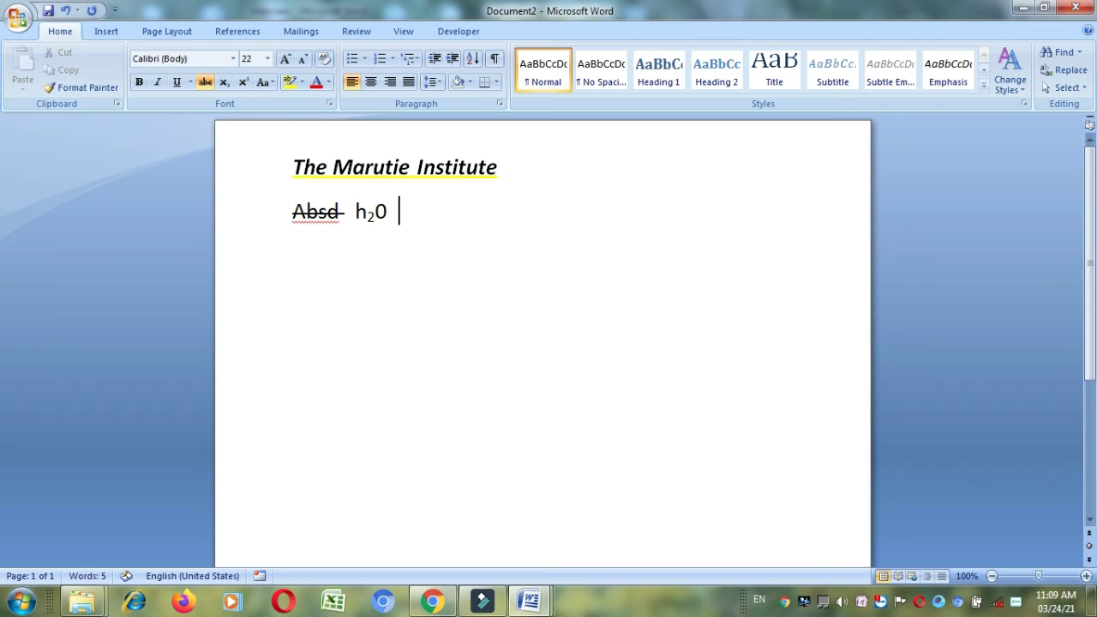
left_click(206, 82)
type("-11")
type("th")
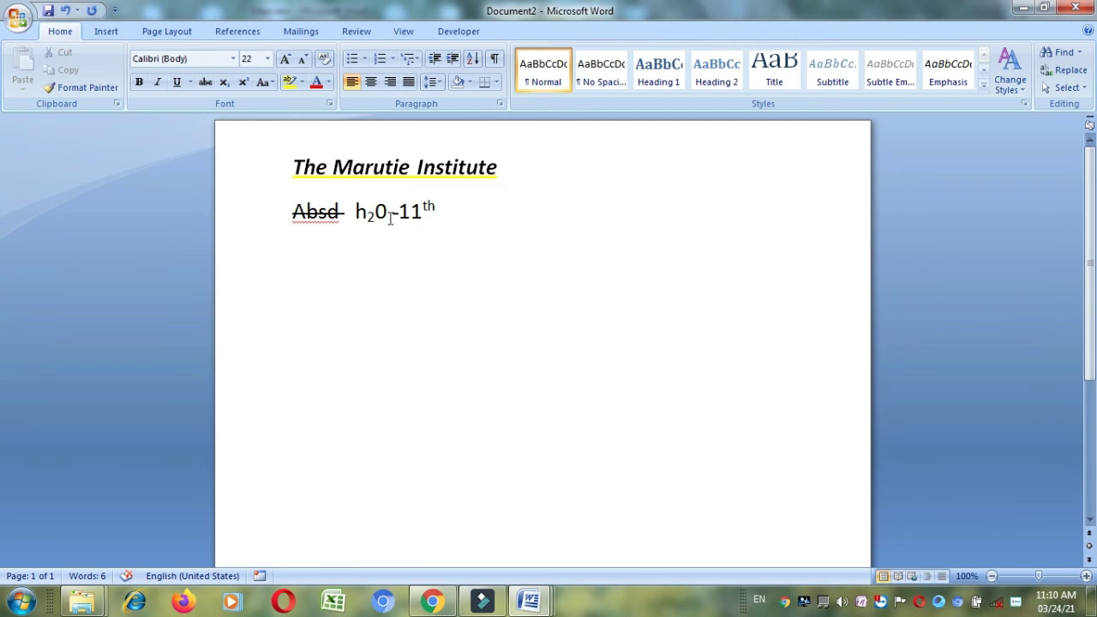
Step: Add a second -11th on line two and make its th superscript
type("-11t")
key("BackSpace")
type("th")
left_click_drag(469, 210, 489, 211)
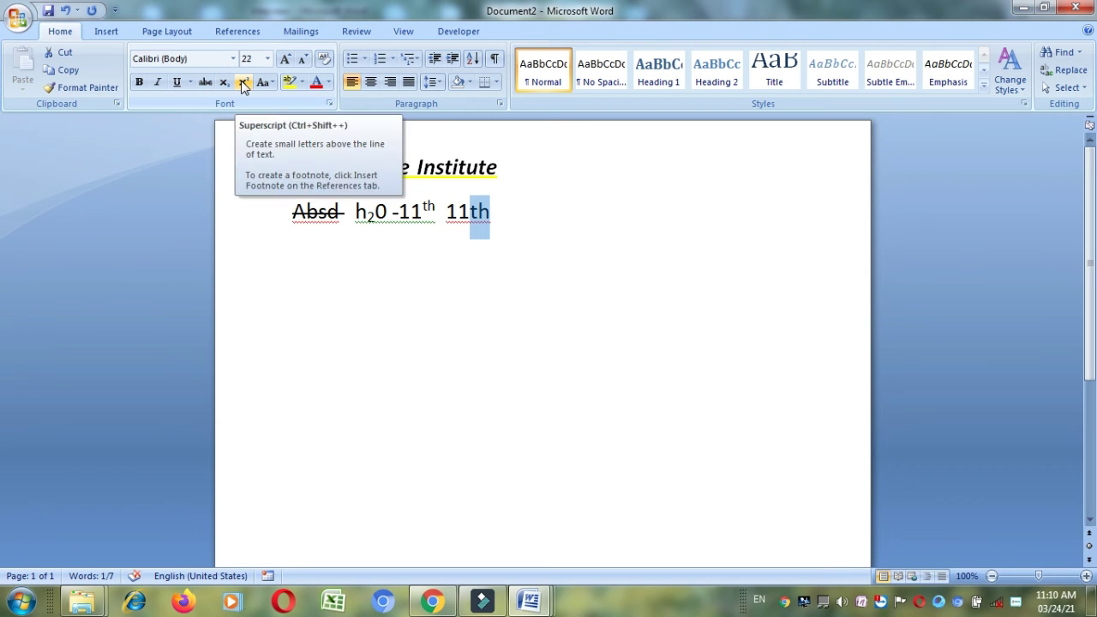
left_click(244, 84)
left_click(466, 266)
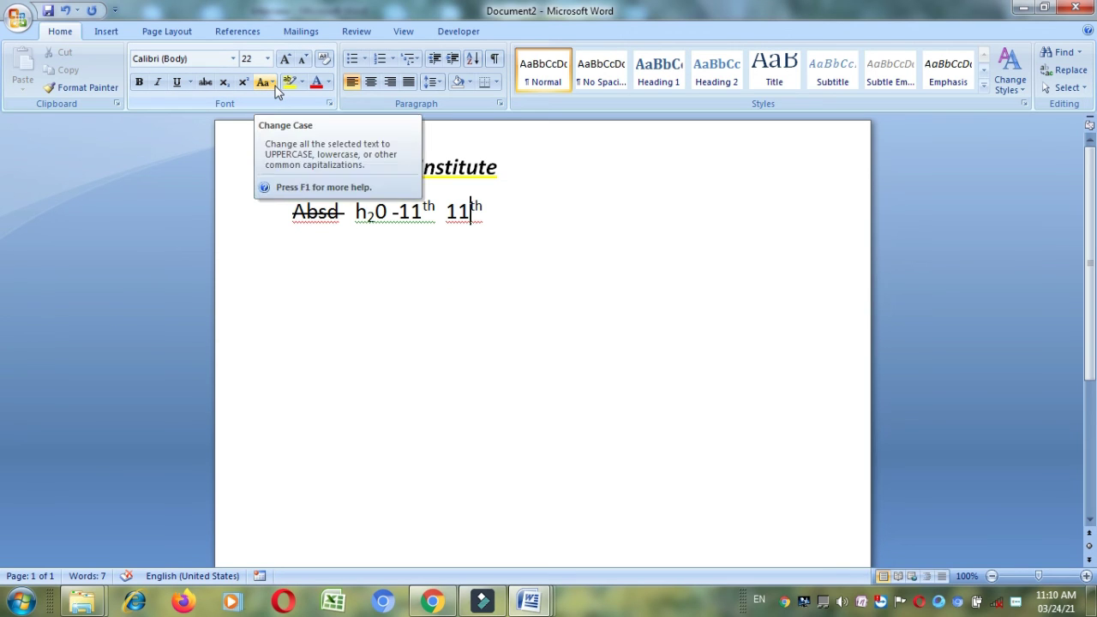
left_click_drag(293, 167, 444, 170)
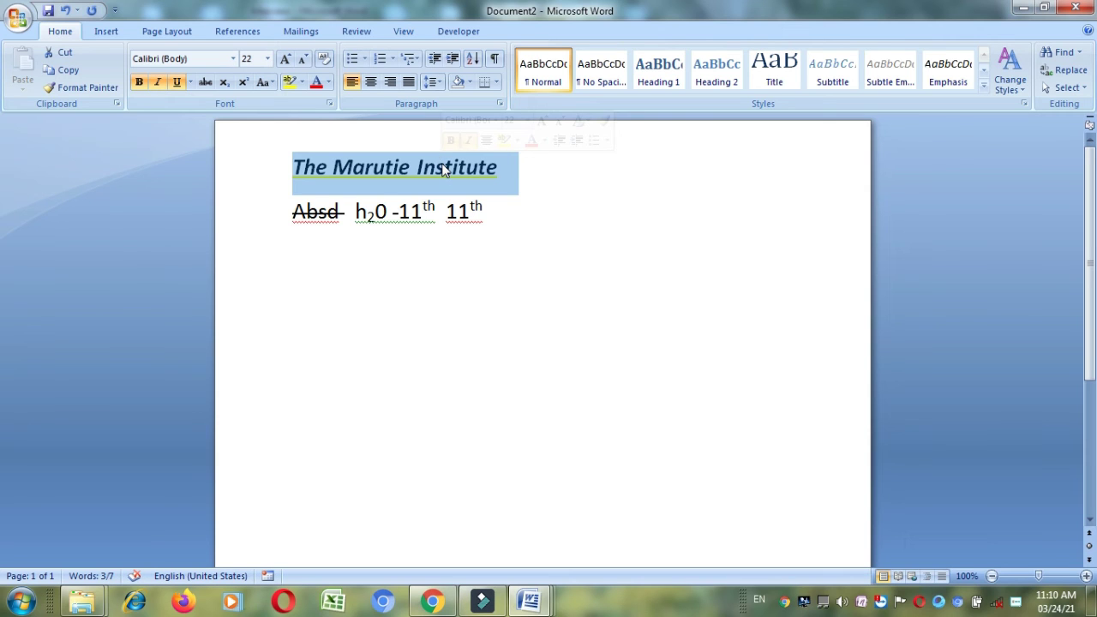
left_click(272, 82)
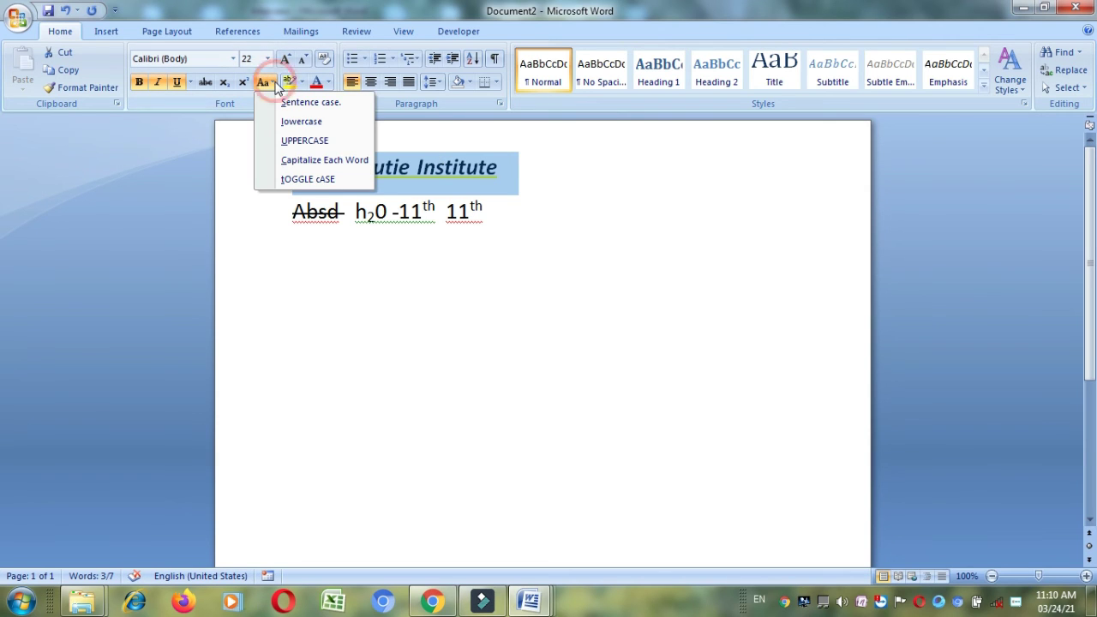
left_click(294, 124)
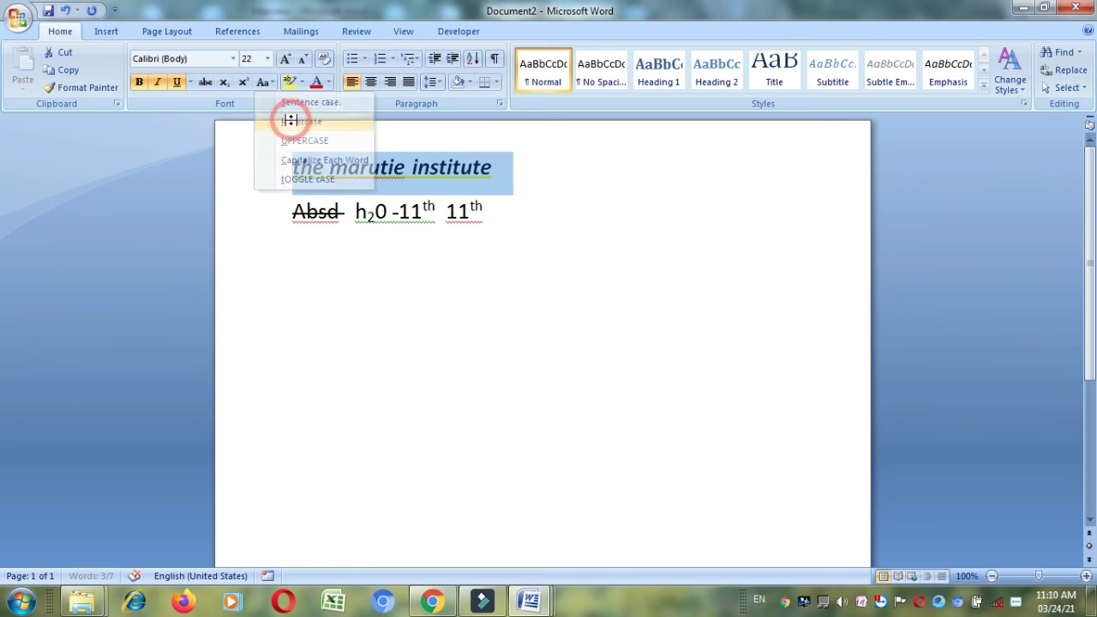
left_click(271, 83)
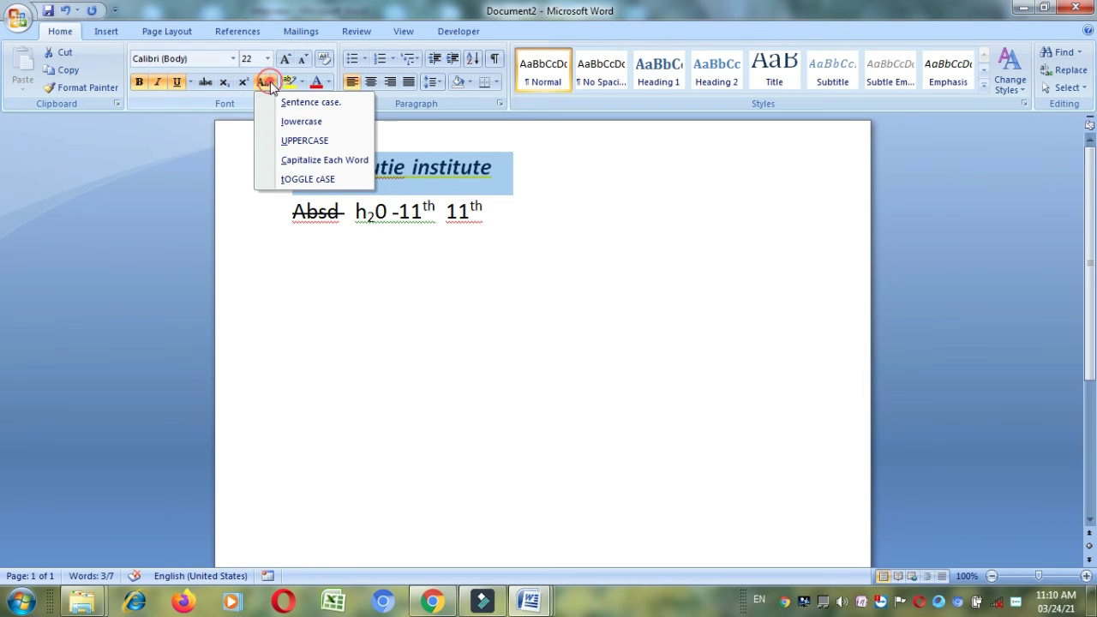
left_click(292, 146)
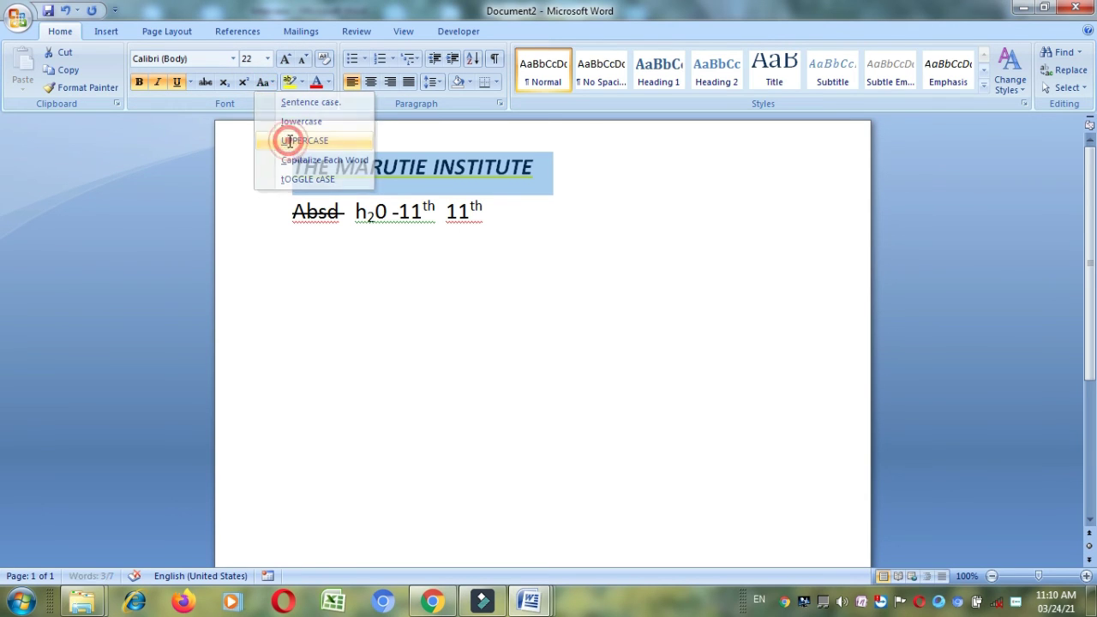
left_click(272, 82)
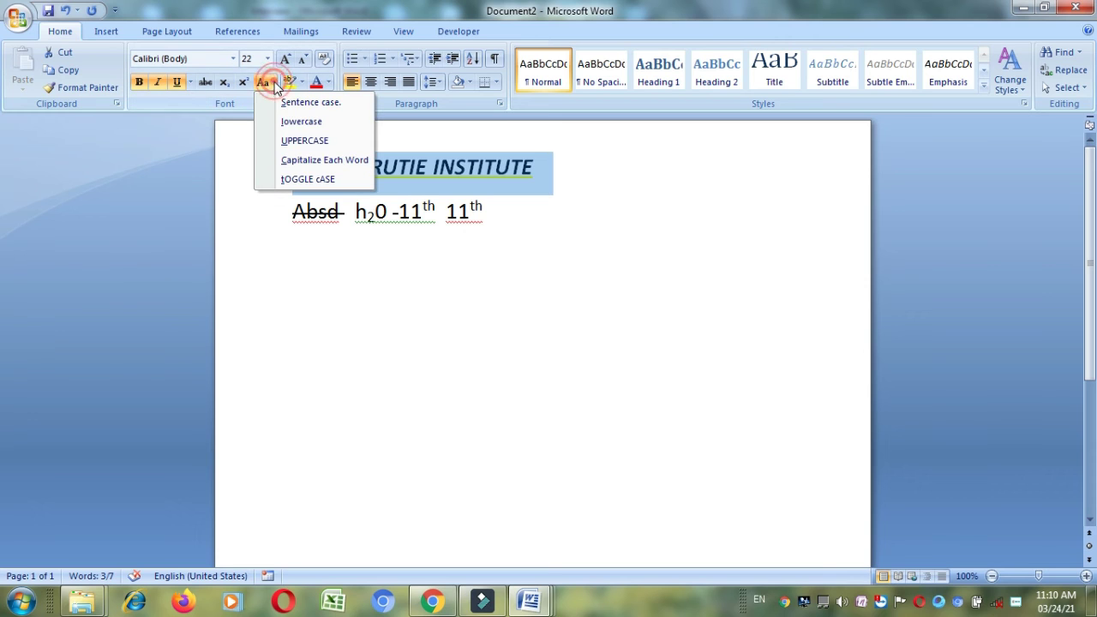
left_click(300, 163)
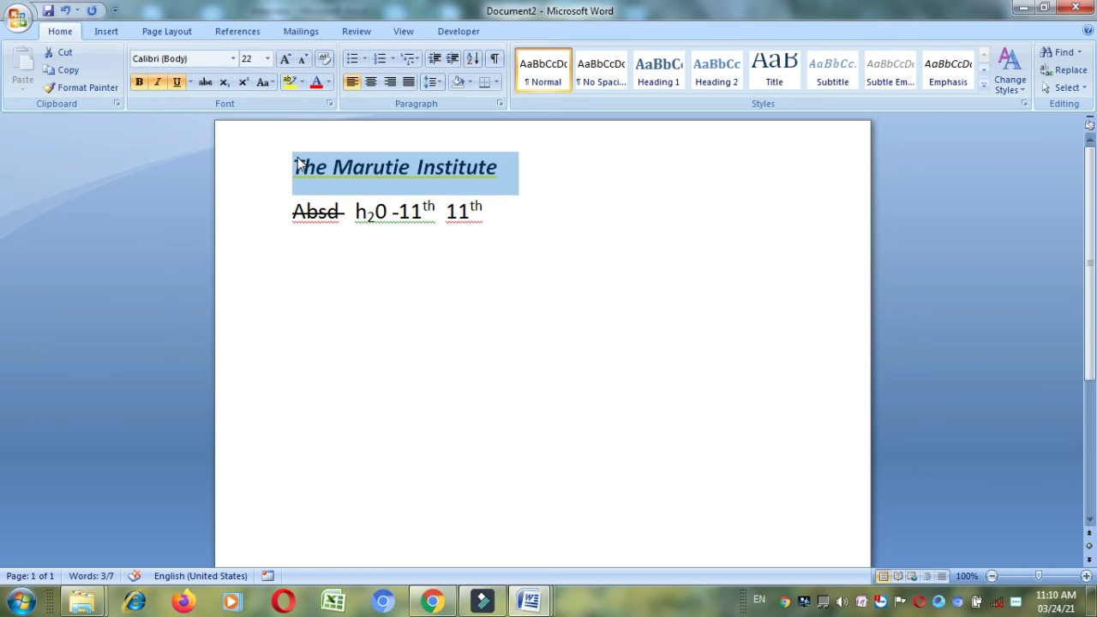
left_click(267, 82)
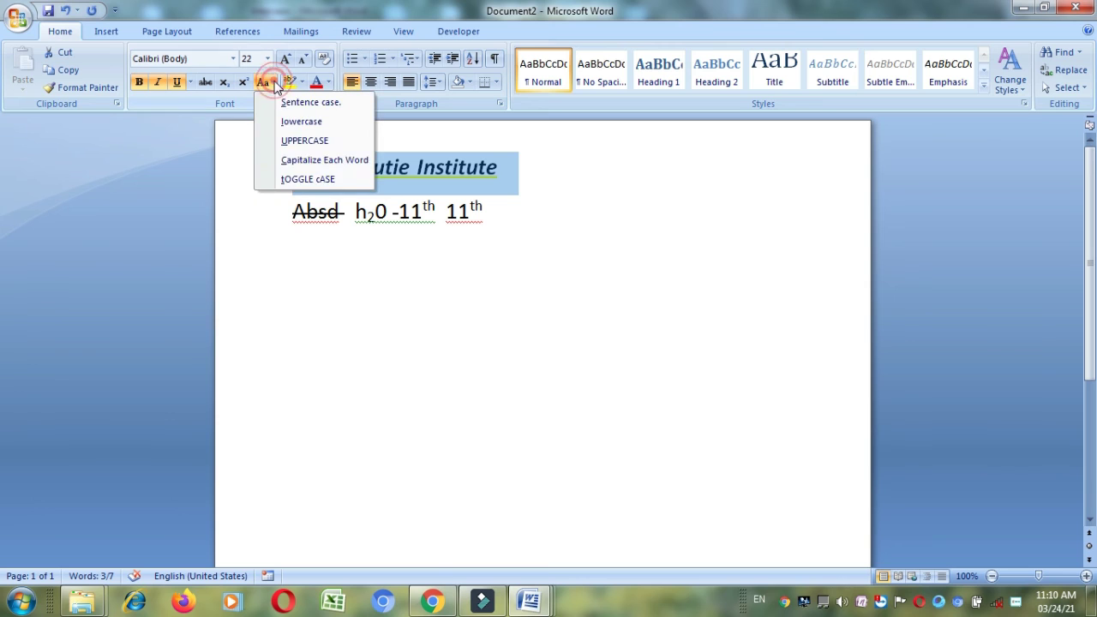
left_click(298, 181)
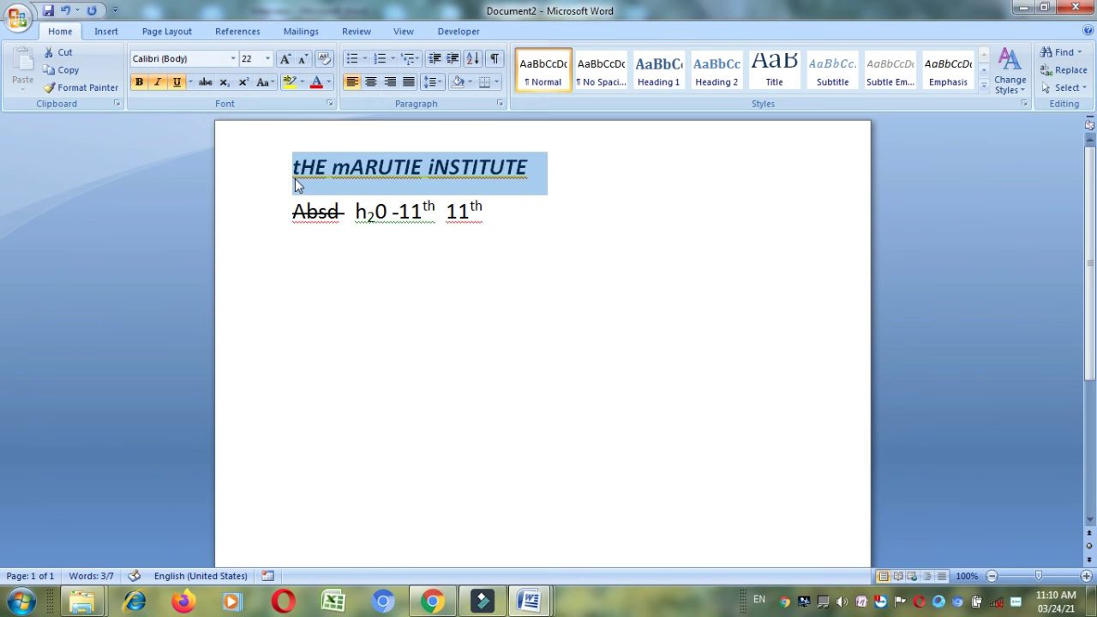
left_click(274, 83)
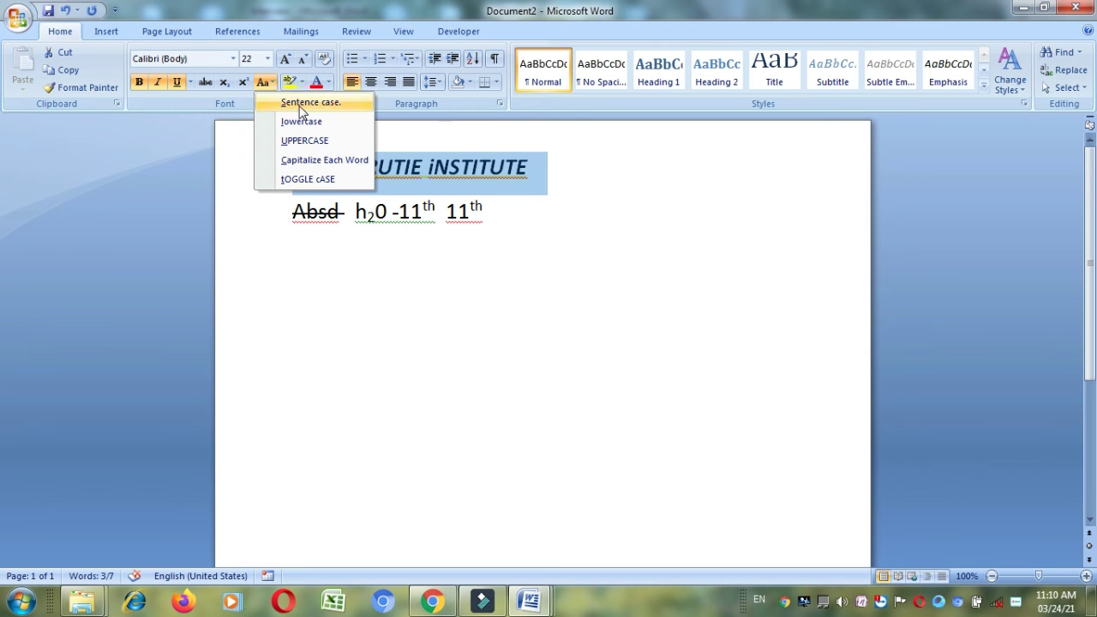
left_click(302, 160)
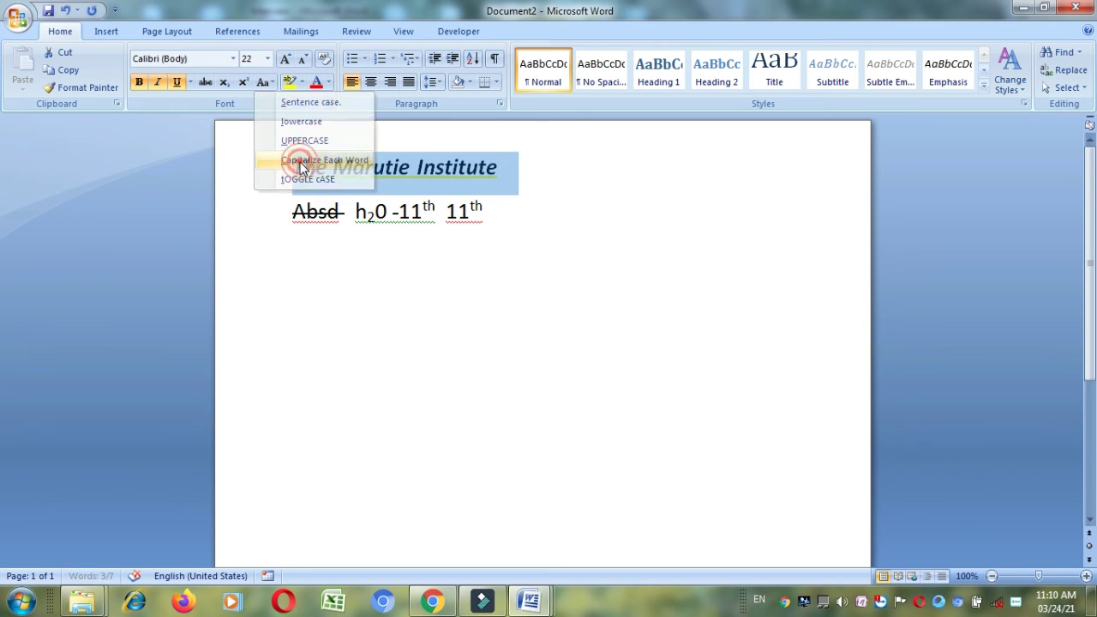
Step: Highlight the title in red and give its lettering an orange-yellow font colour
left_click(304, 81)
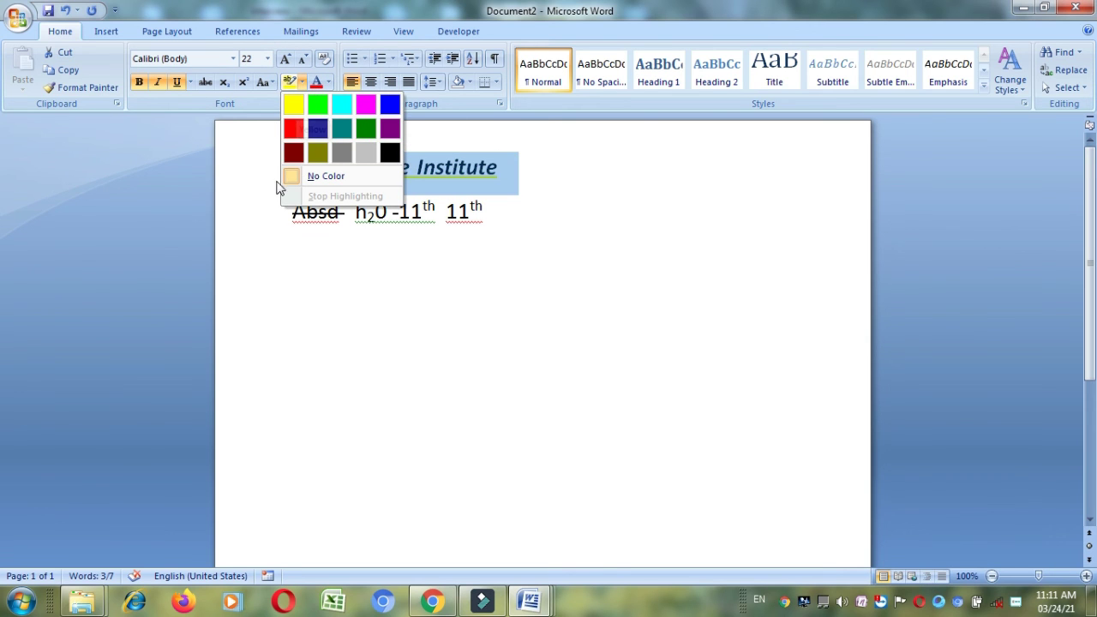
left_click(293, 132)
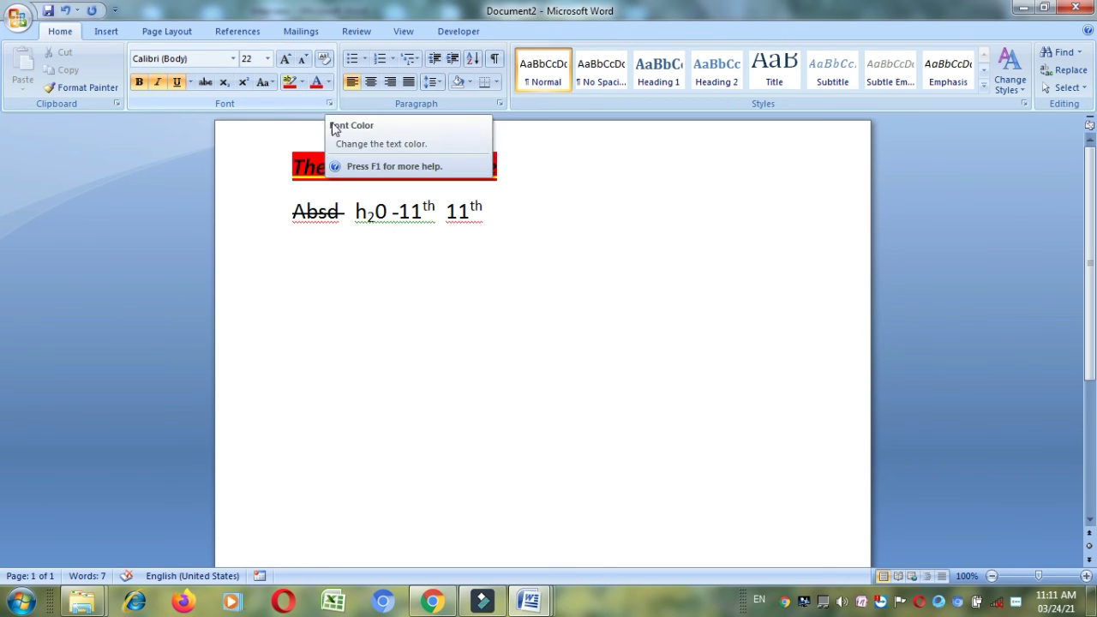
left_click(292, 166)
left_click_drag(292, 166, 515, 170)
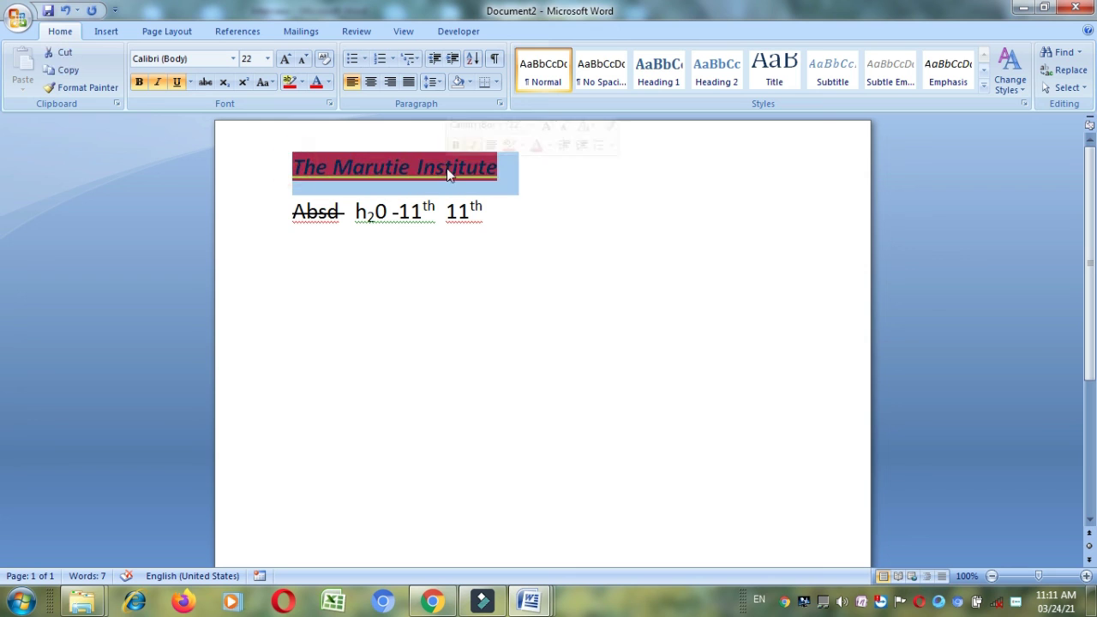
left_click(328, 82)
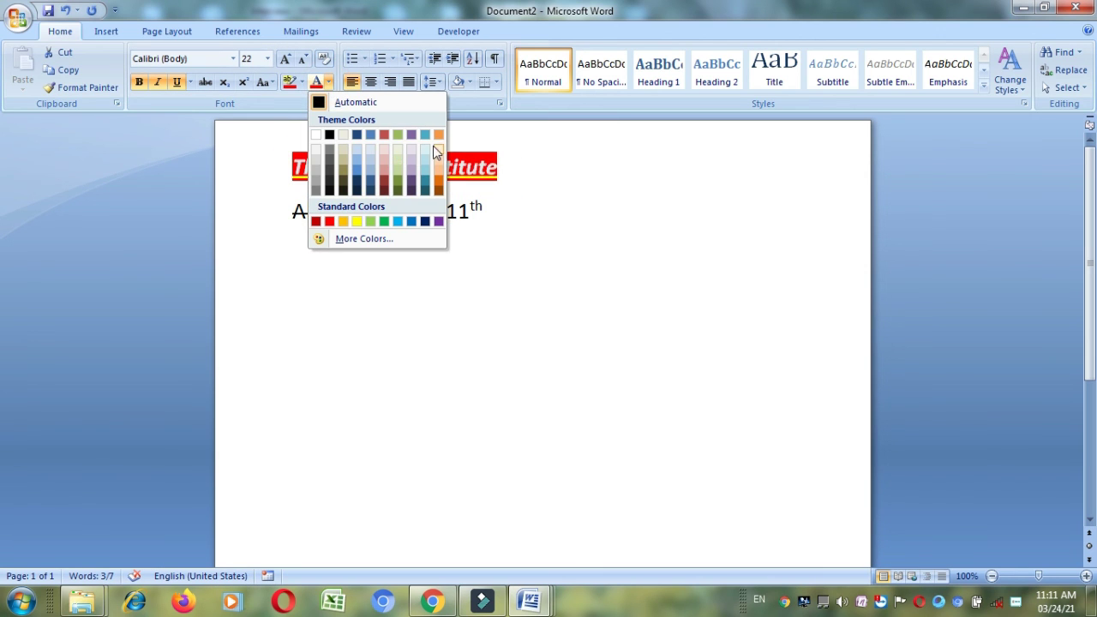
left_click(398, 164)
left_click(468, 347)
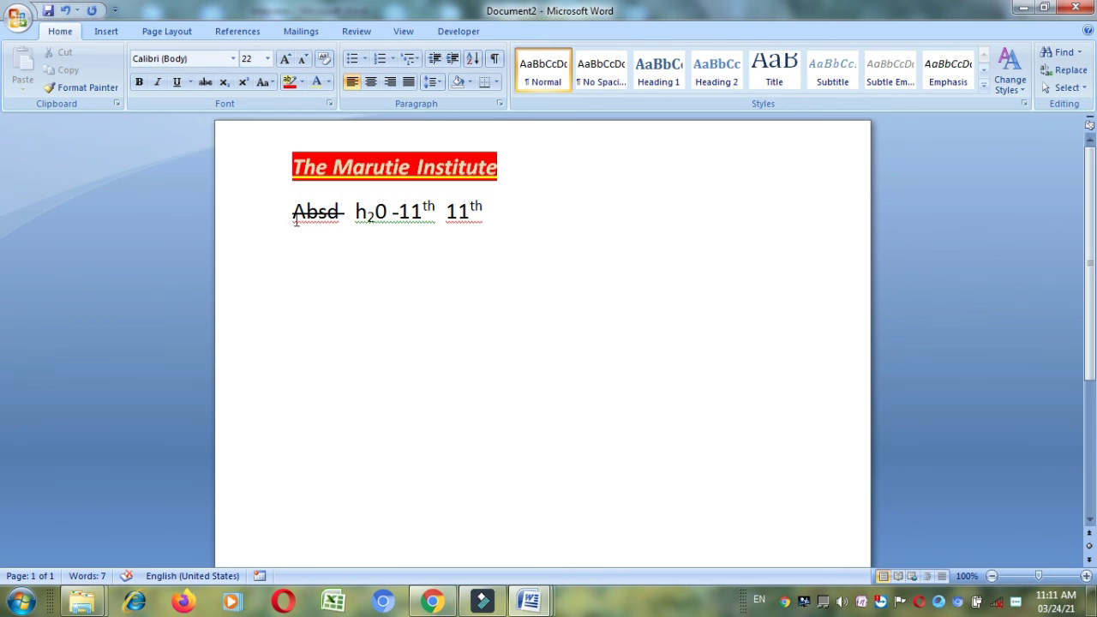
Step: Colour all the text on the second line red
left_click_drag(291, 212, 505, 224)
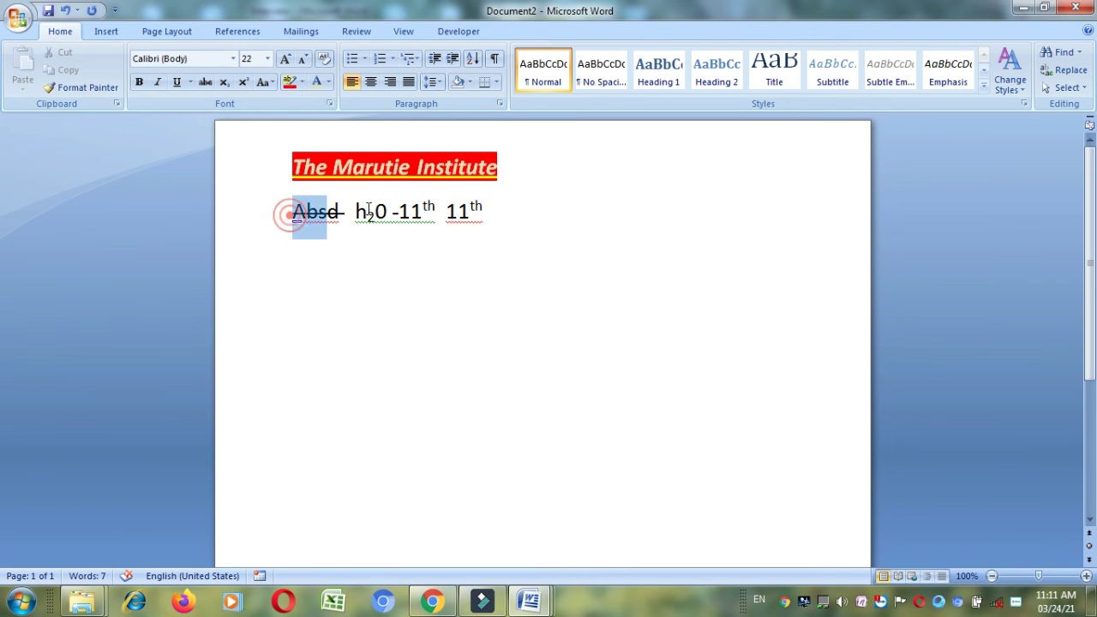
left_click(329, 81)
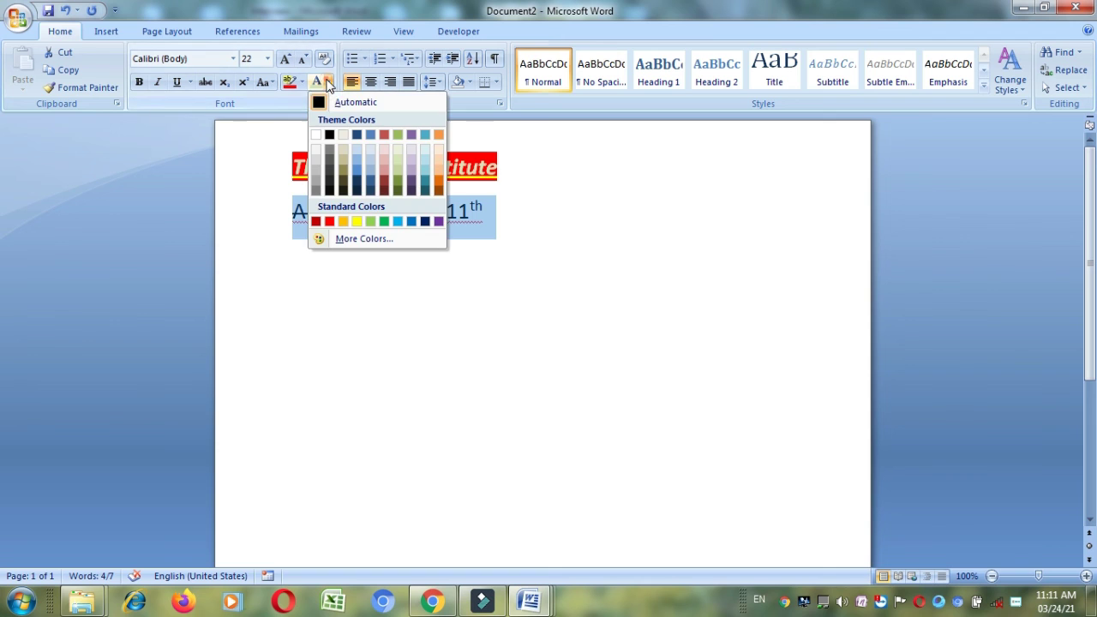
left_click(329, 222)
left_click(412, 321)
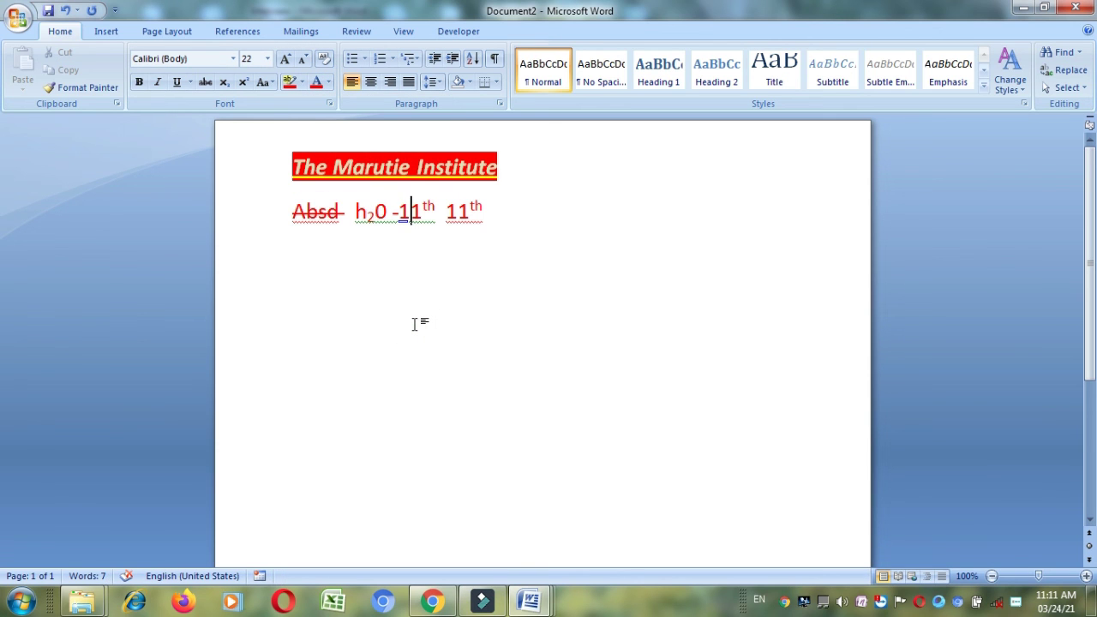
left_click(503, 233)
left_click(19, 19)
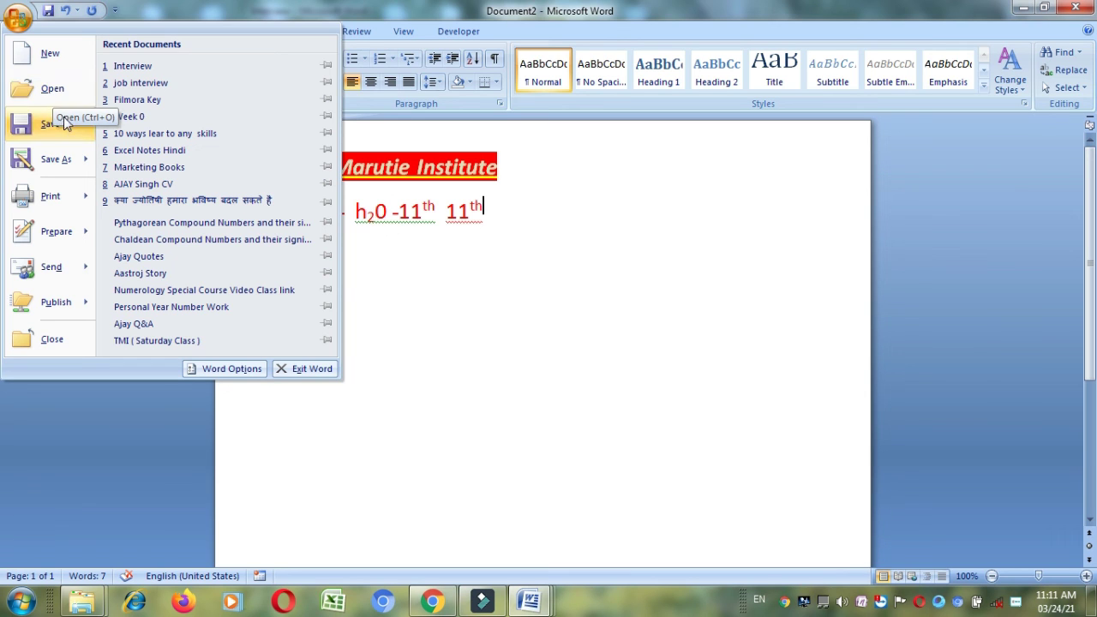
mouse_move(47, 162)
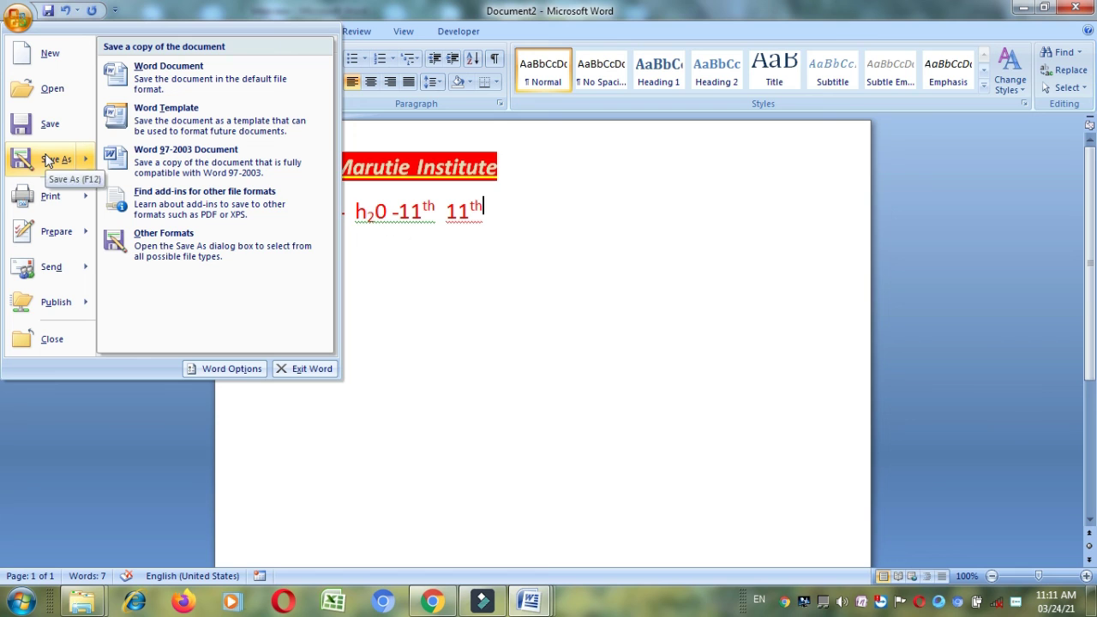
mouse_move(49, 191)
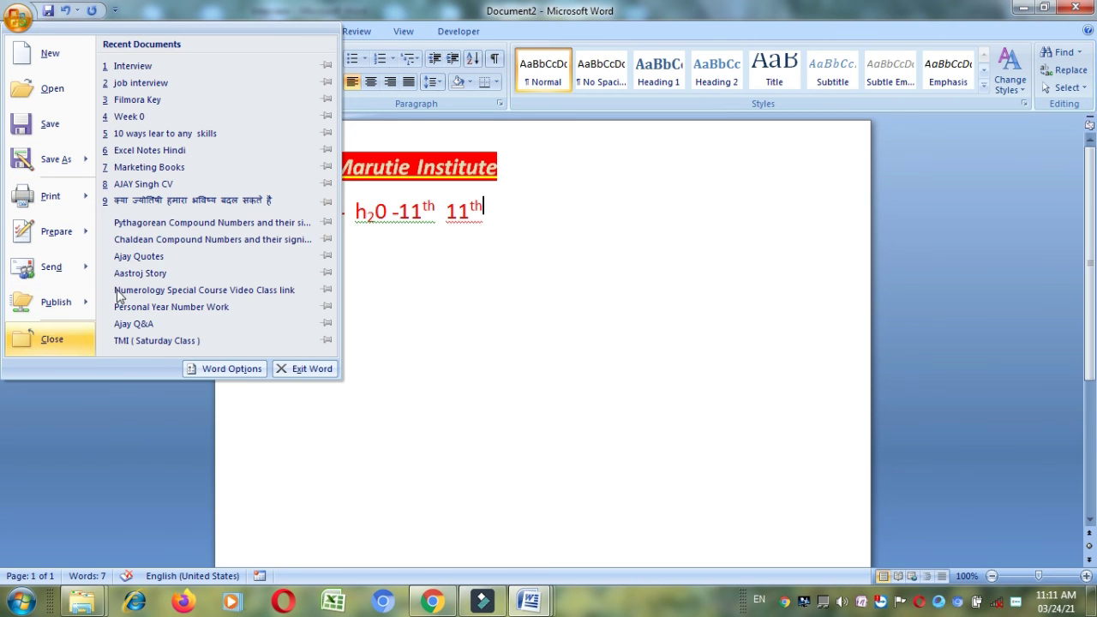
left_click(486, 305)
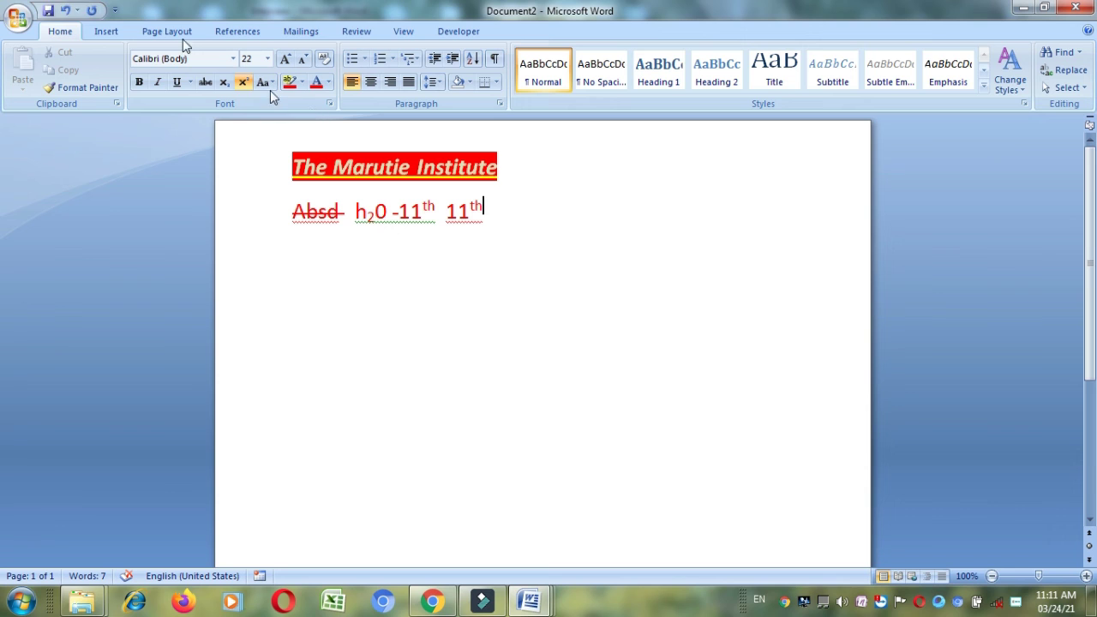